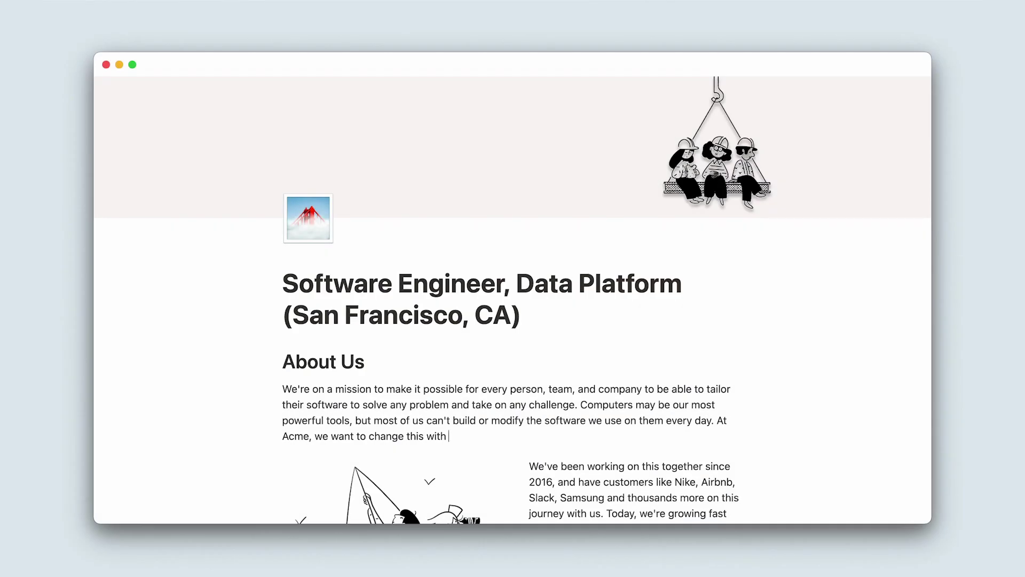
End the About Us sentence with 'focus, design, and craft!' and post the 'your thoughts!' comment.
{"action": "type", "text": "focus, design, and craft!"}
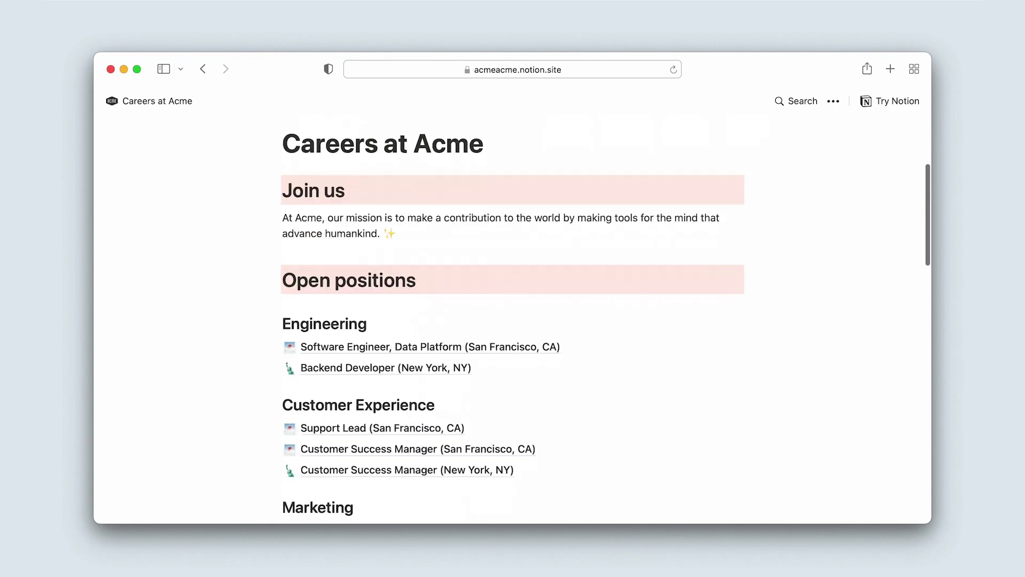
{"action": "scroll", "coordinate": [513, 320], "scroll_direction": "down", "scroll_amount": 5}
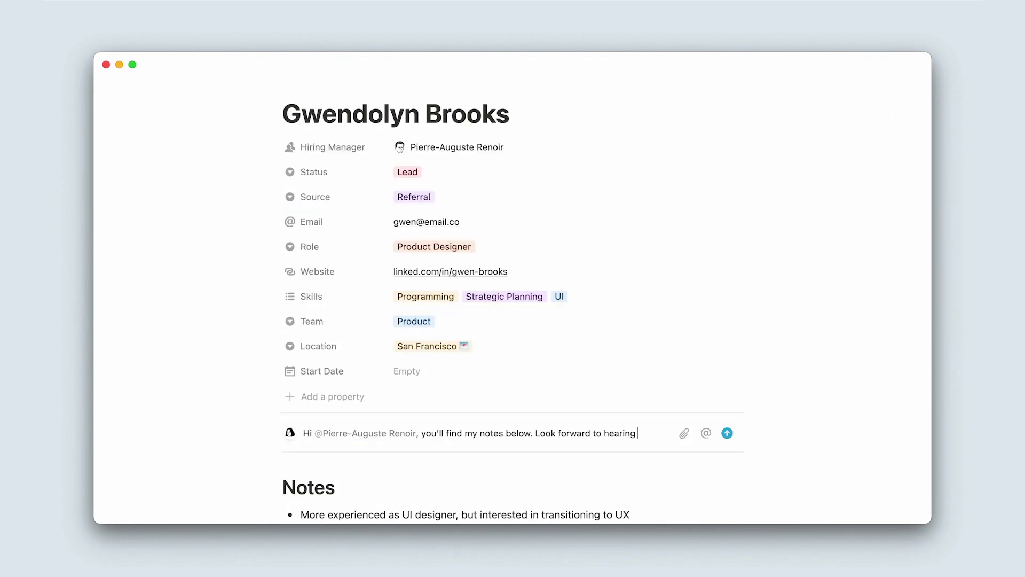
{"action": "type", "text": "your thoughts!"}
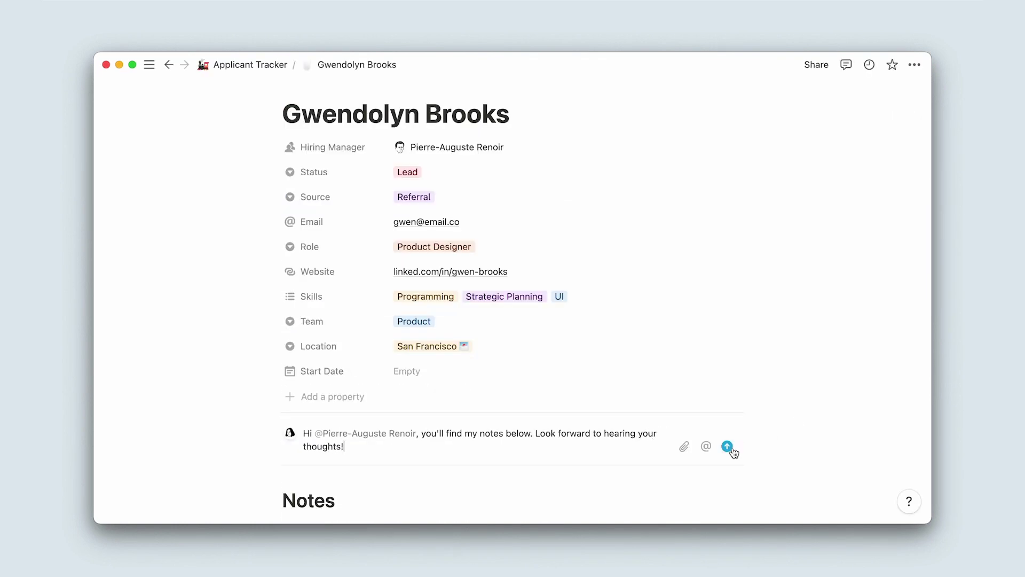
{"action": "left_click", "coordinate": [727, 447]}
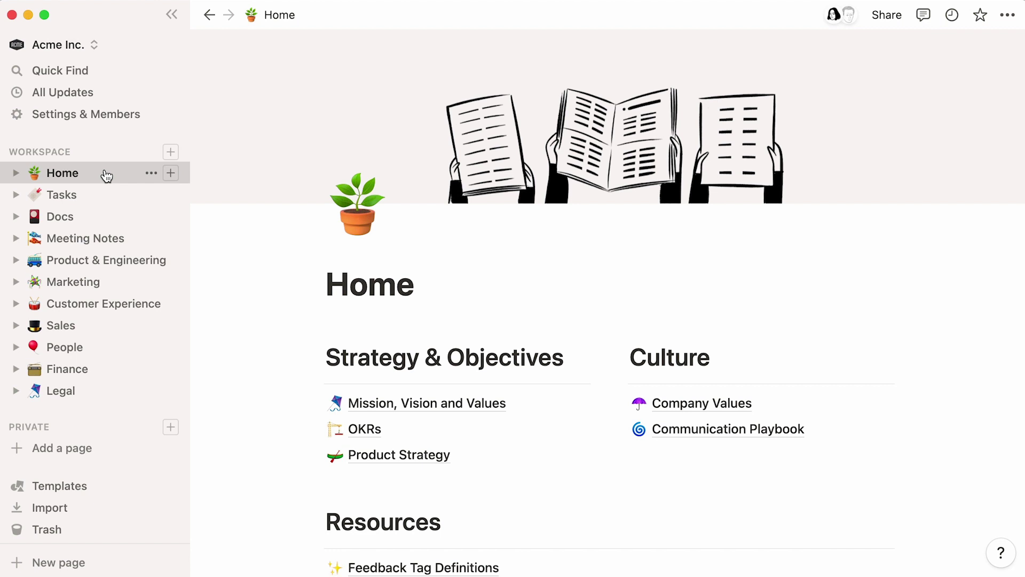
Add an Applicant Tracker sub-page under People and make it a board database.
{"action": "left_click", "coordinate": [108, 347]}
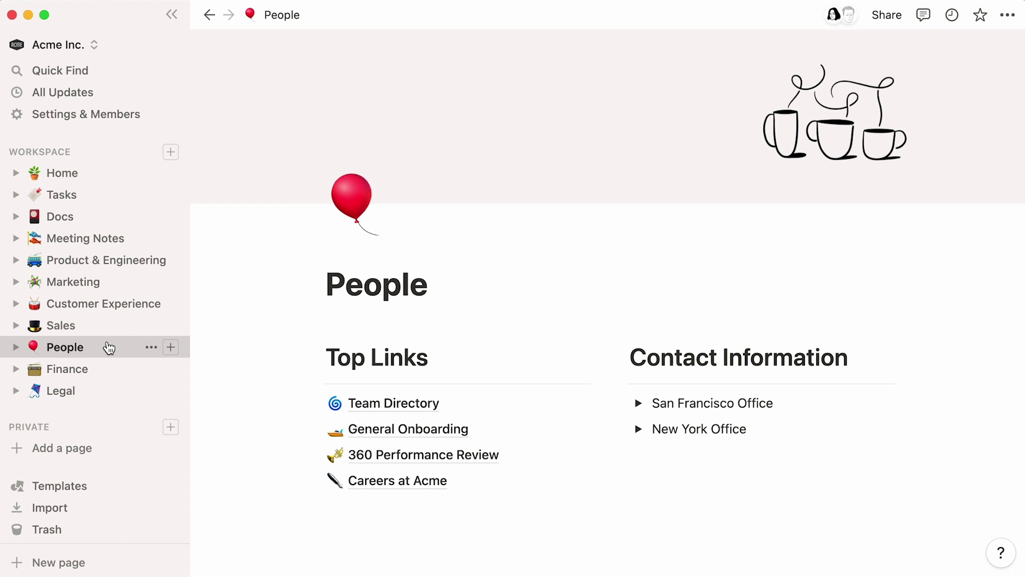
{"action": "left_click", "coordinate": [336, 504]}
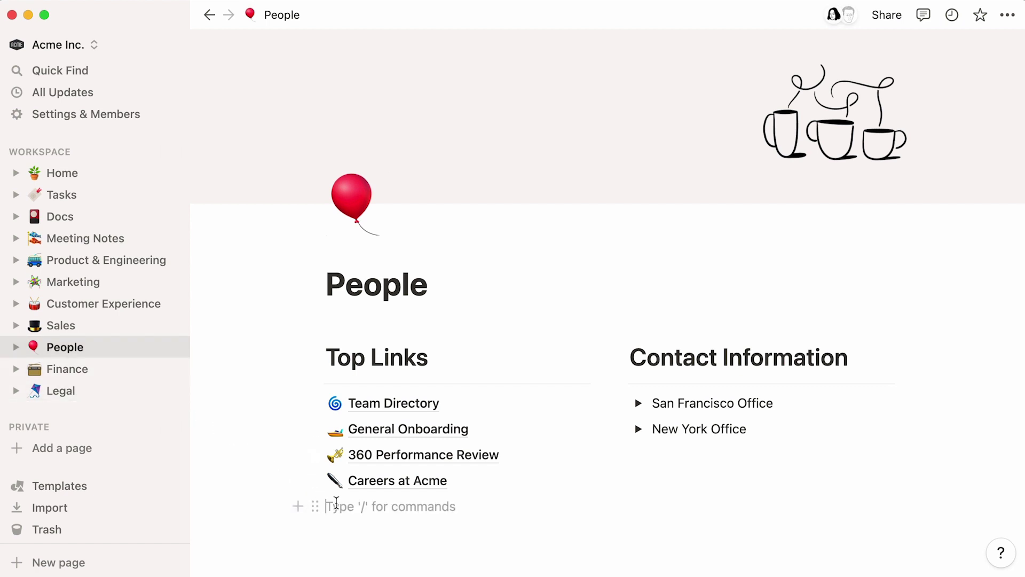
{"action": "type", "text": "/"}
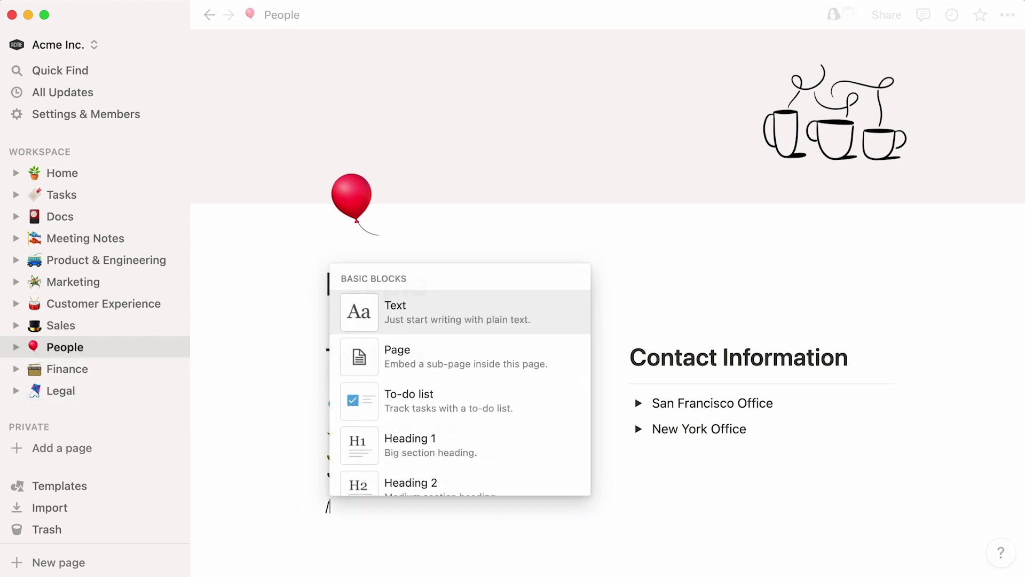
{"action": "type", "text": "page"}
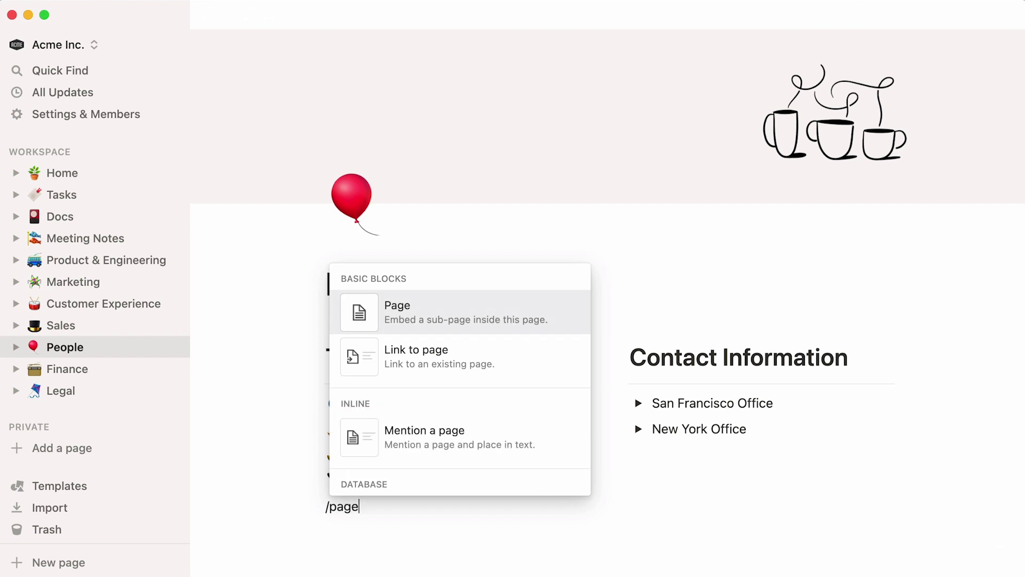
{"action": "key", "text": "Return"}
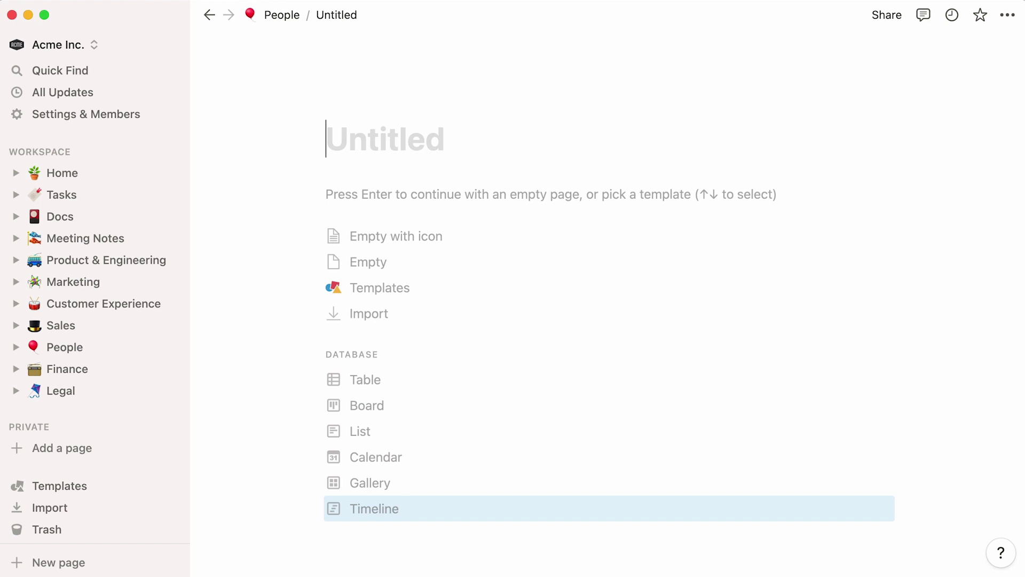
{"action": "type", "text": "Applicant Tracker"}
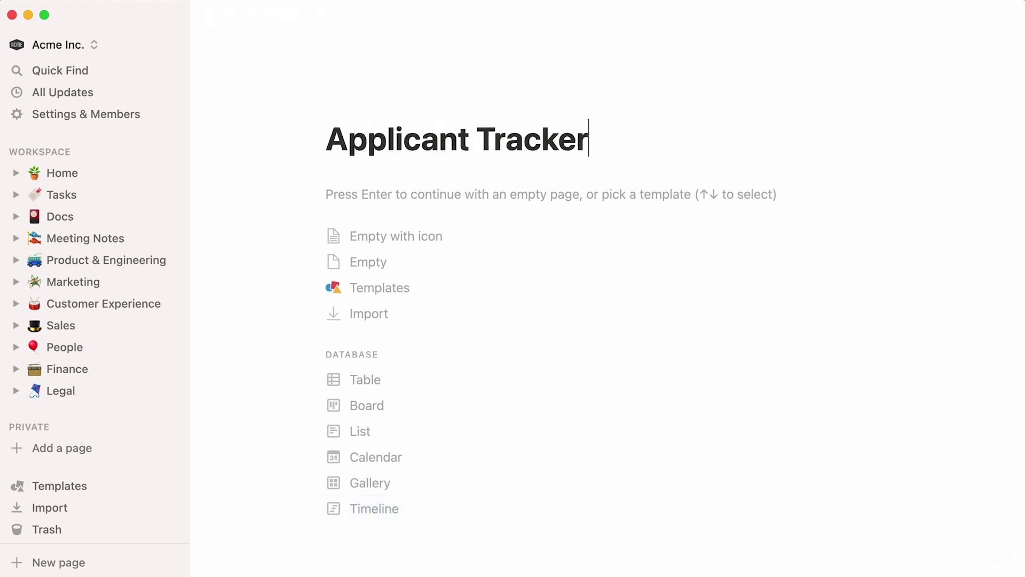
{"action": "left_click", "coordinate": [430, 410]}
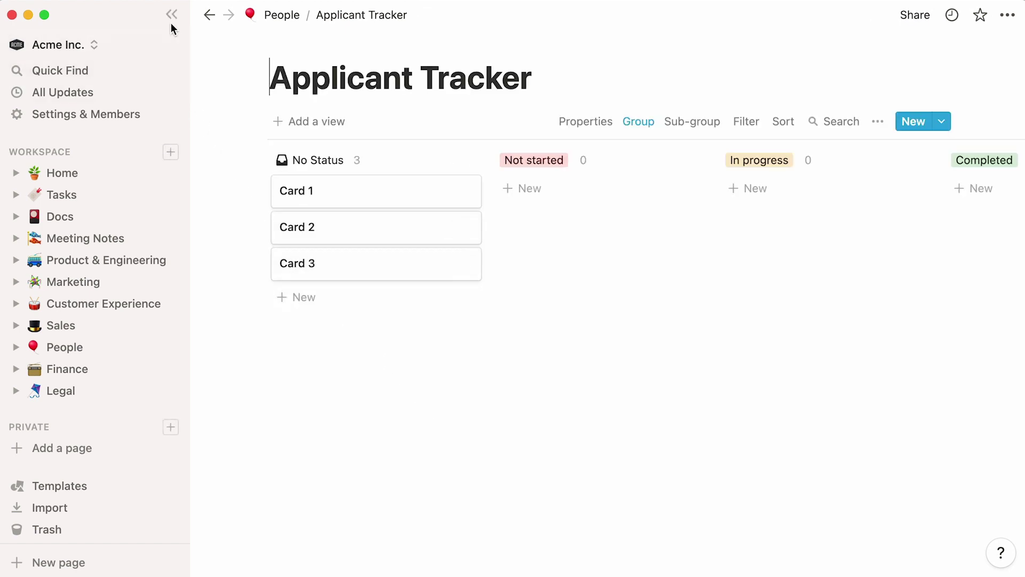
Hide the sidebar and rename the board's status columns to Lead, Screen and Interview.
{"action": "left_click", "coordinate": [171, 14]}
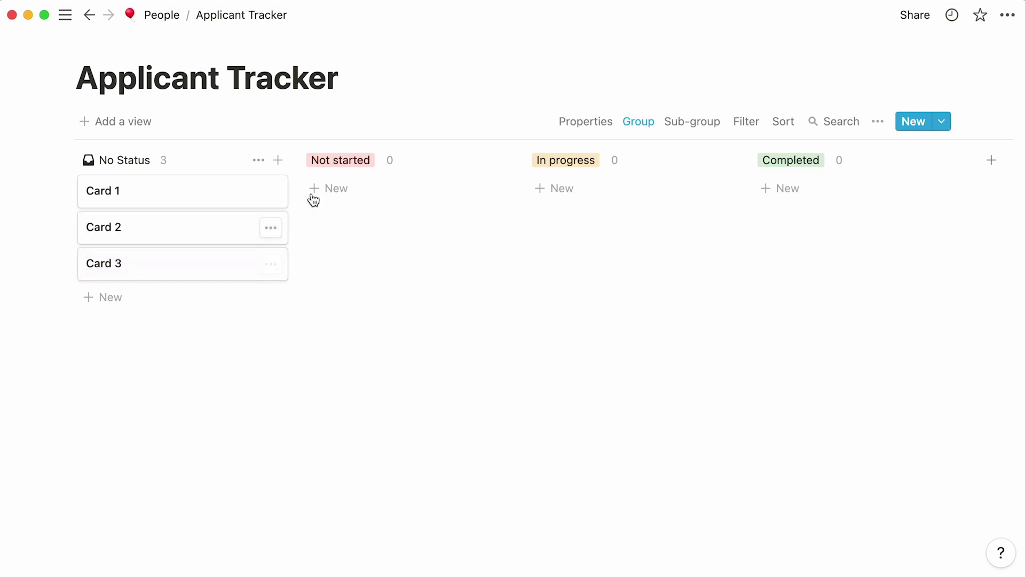
{"action": "left_click", "coordinate": [346, 163]}
{"action": "type", "text": "Lead"}
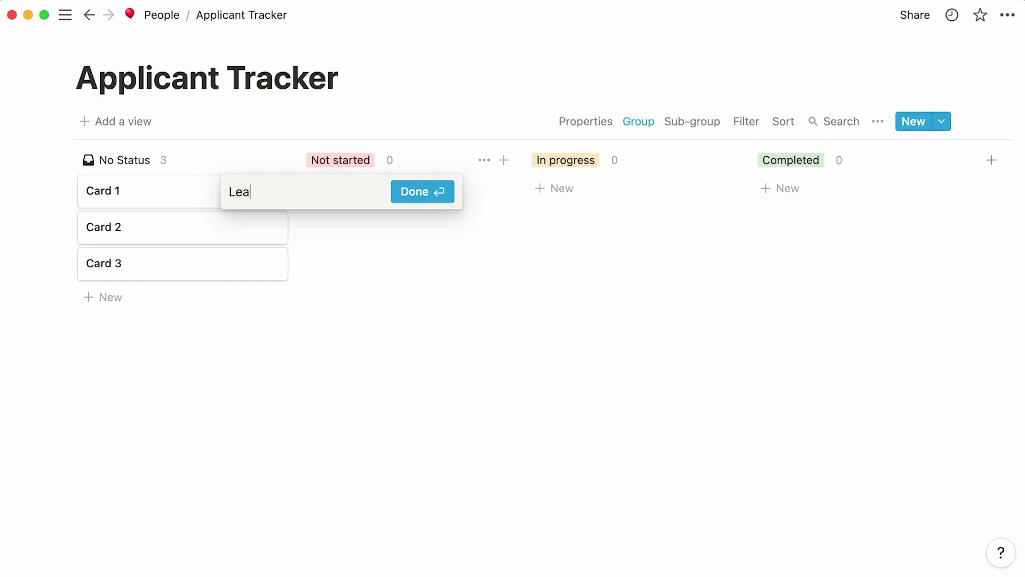
{"action": "key", "text": "Return"}
{"action": "left_click", "coordinate": [563, 168]}
{"action": "type", "text": "Screen"}
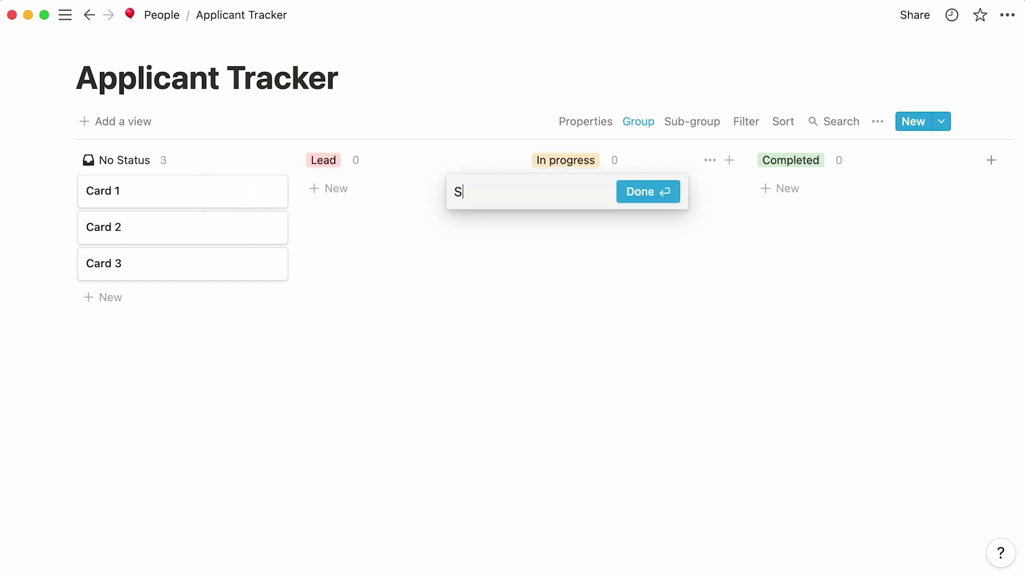
{"action": "key", "text": "Return"}
{"action": "left_click", "coordinate": [779, 168]}
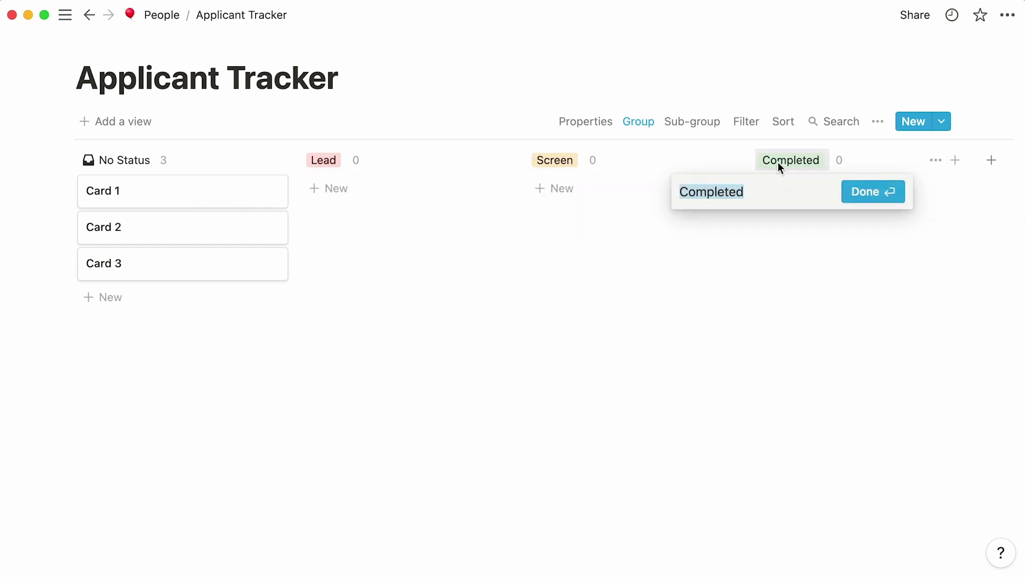
{"action": "type", "text": "Interview"}
{"action": "key", "text": "Return"}
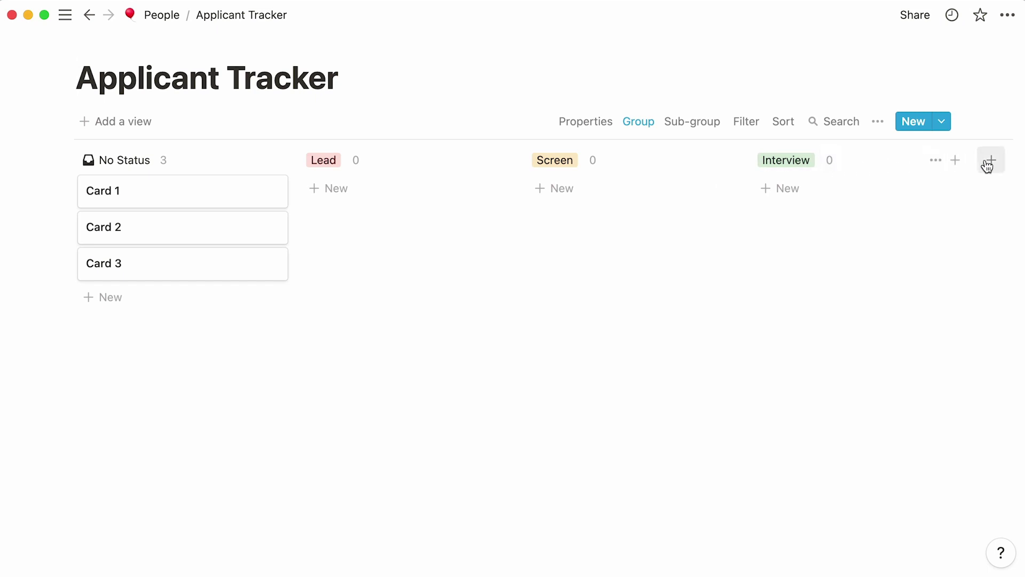
Add a new Offer status column to the board.
{"action": "left_click", "coordinate": [989, 161]}
{"action": "type", "text": "Offer"}
{"action": "key", "text": "Return"}
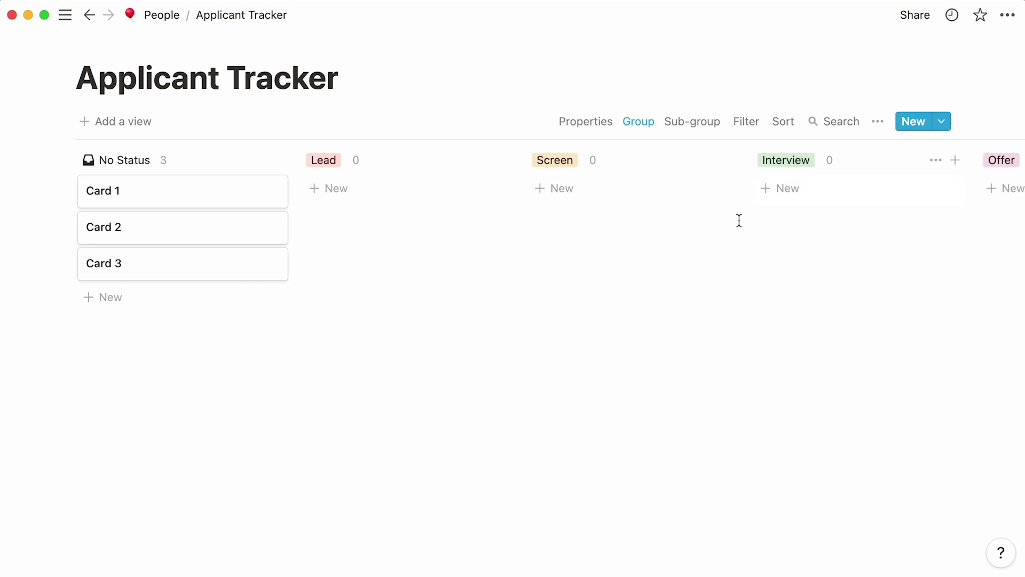
Move Cards 1–3 into Lead and hide the empty No Status column.
{"action": "left_click_drag", "start_coordinate": [286, 336], "coordinate": [342, 194]}
{"action": "mouse_move", "coordinate": [151, 168]}
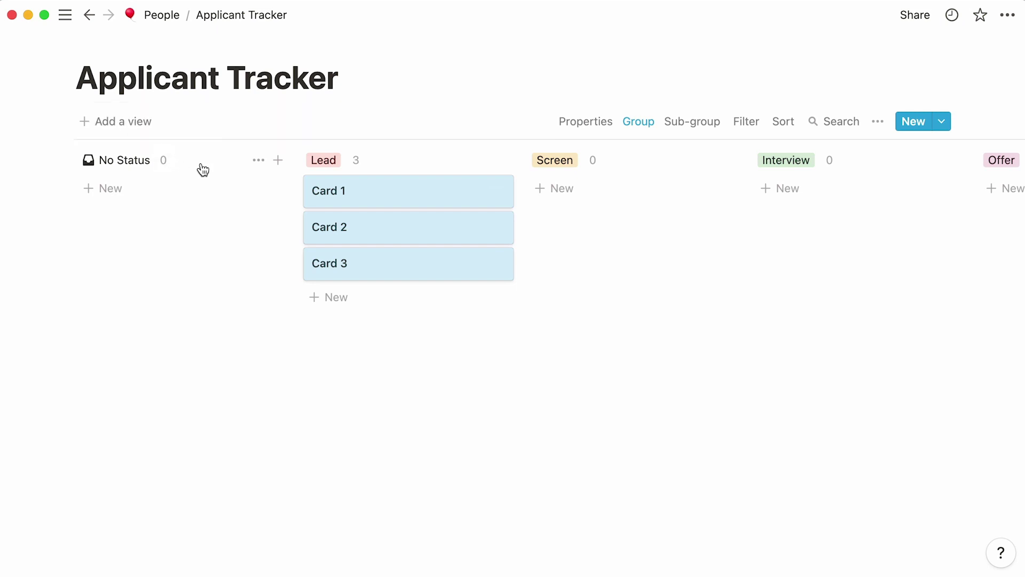
{"action": "left_click", "coordinate": [256, 162]}
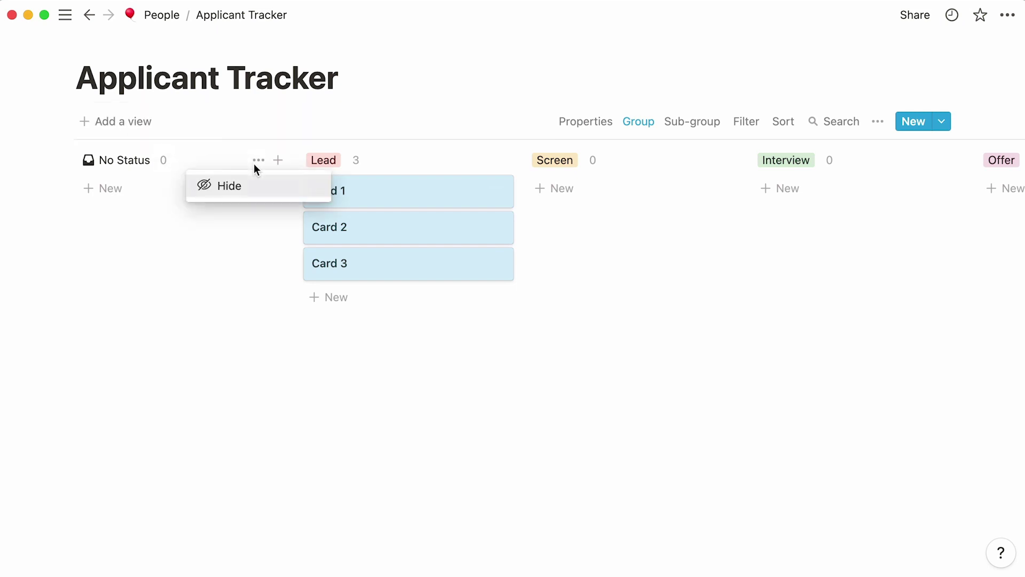
{"action": "left_click", "coordinate": [256, 194]}
{"action": "left_click", "coordinate": [271, 137]}
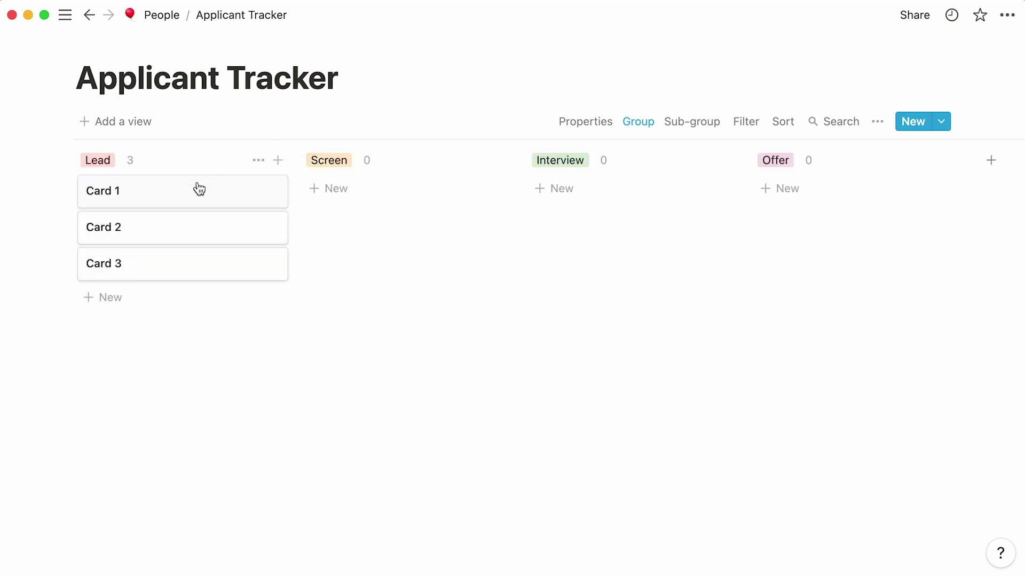
Retitle Cards 1, 2 and 3 with three applicants' full names.
{"action": "left_click", "coordinate": [188, 192]}
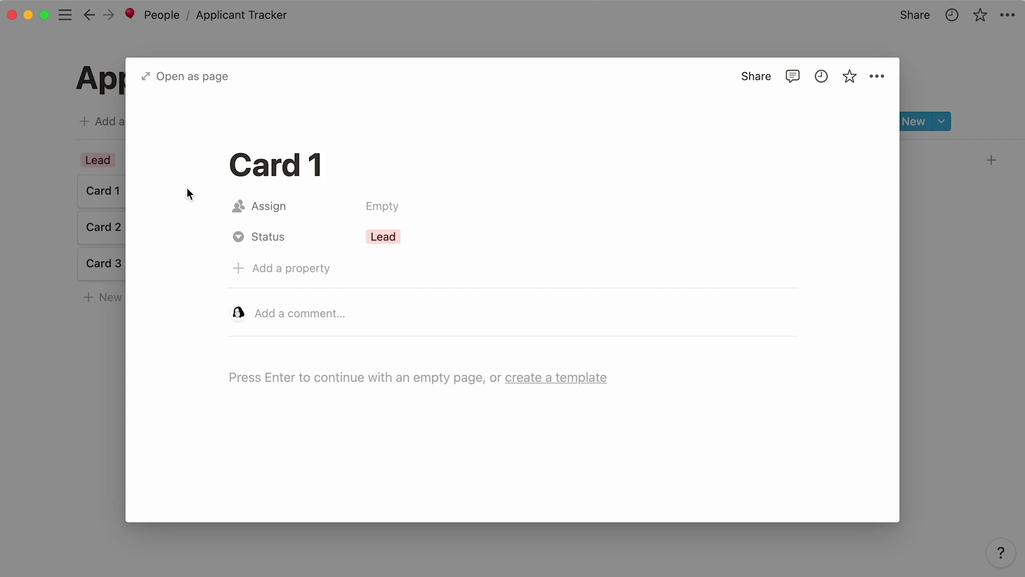
{"action": "key", "text": "super+a"}
{"action": "type", "text": "Gwendolyn "}
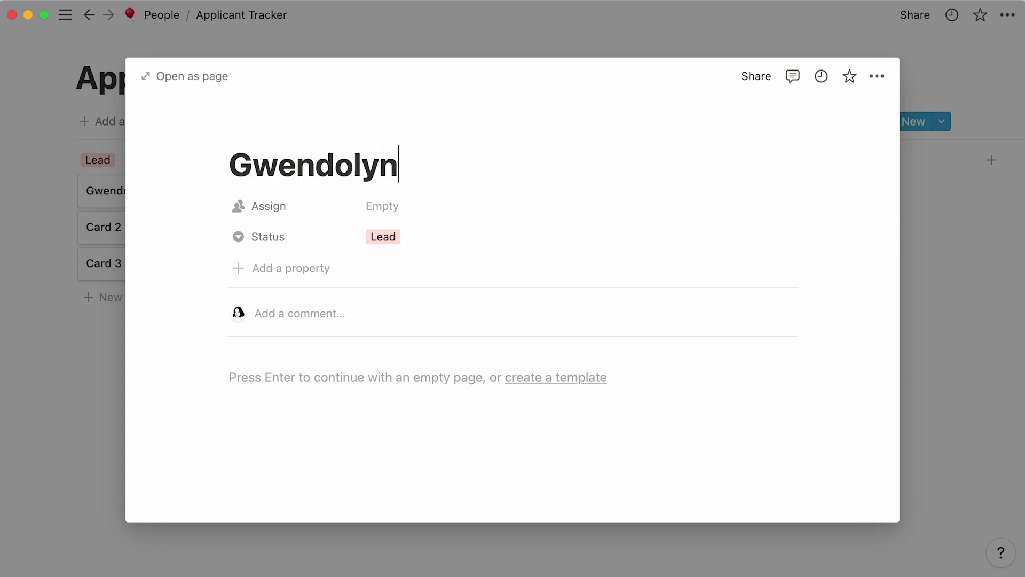
{"action": "type", "text": "Brooks"}
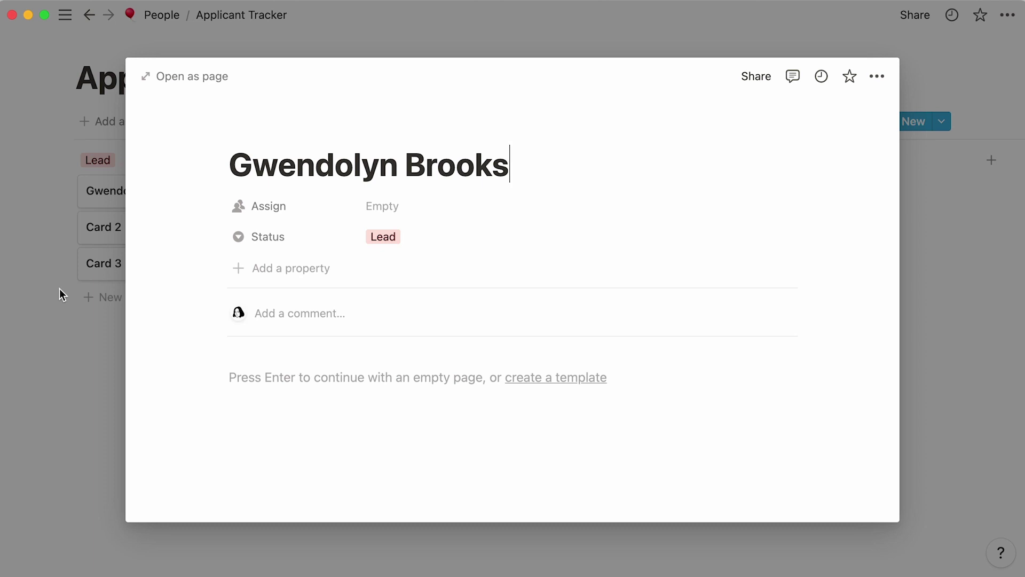
{"action": "left_click", "coordinate": [60, 288]}
{"action": "left_click", "coordinate": [126, 231]}
{"action": "key", "text": "BackSpace"}
{"action": "key", "text": "BackSpace"}
{"action": "key", "text": "BackSpace"}
{"action": "key", "text": "BackSpace"}
{"action": "key", "text": "BackSpace"}
{"action": "key", "text": "BackSpace"}
{"action": "type", "text": "Leonard Kleinrock"}
{"action": "left_click", "coordinate": [53, 289]}
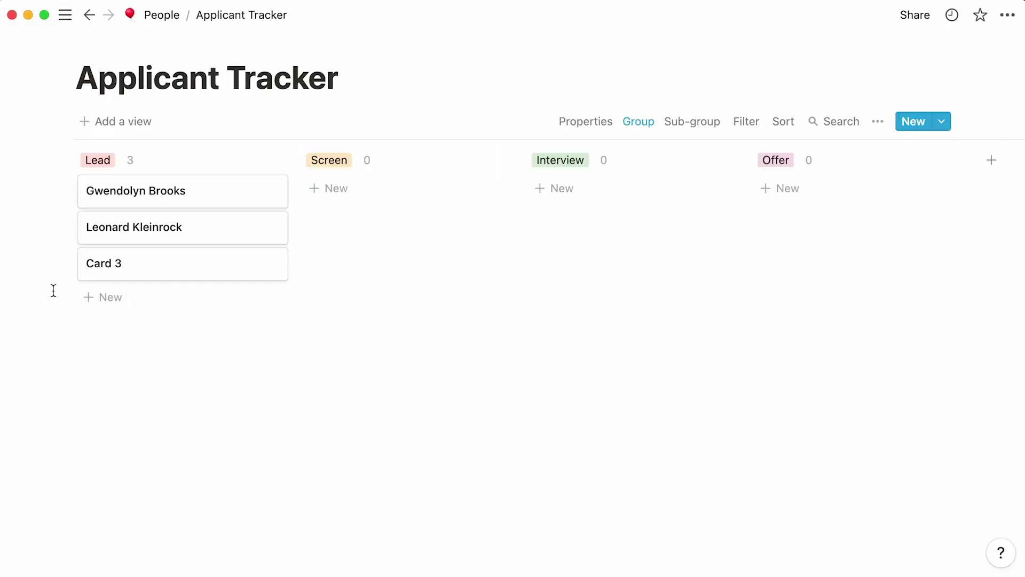
{"action": "left_click", "coordinate": [103, 274]}
{"action": "key", "text": "BackSpace"}
{"action": "key", "text": "BackSpace"}
{"action": "key", "text": "BackSpace"}
{"action": "key", "text": "BackSpace"}
{"action": "key", "text": "BackSpace"}
{"action": "key", "text": "BackSpace"}
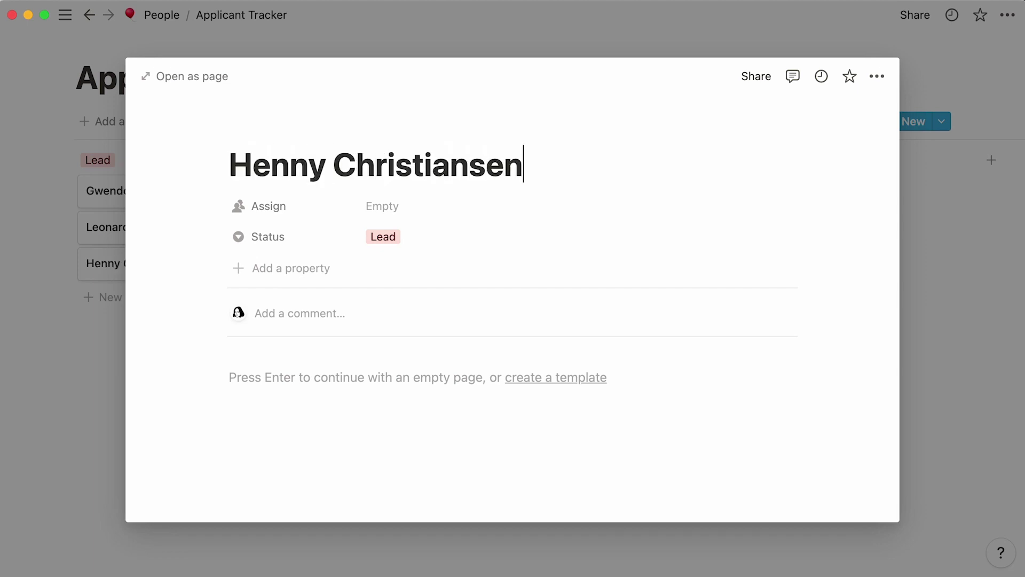
{"action": "left_click", "coordinate": [107, 341]}
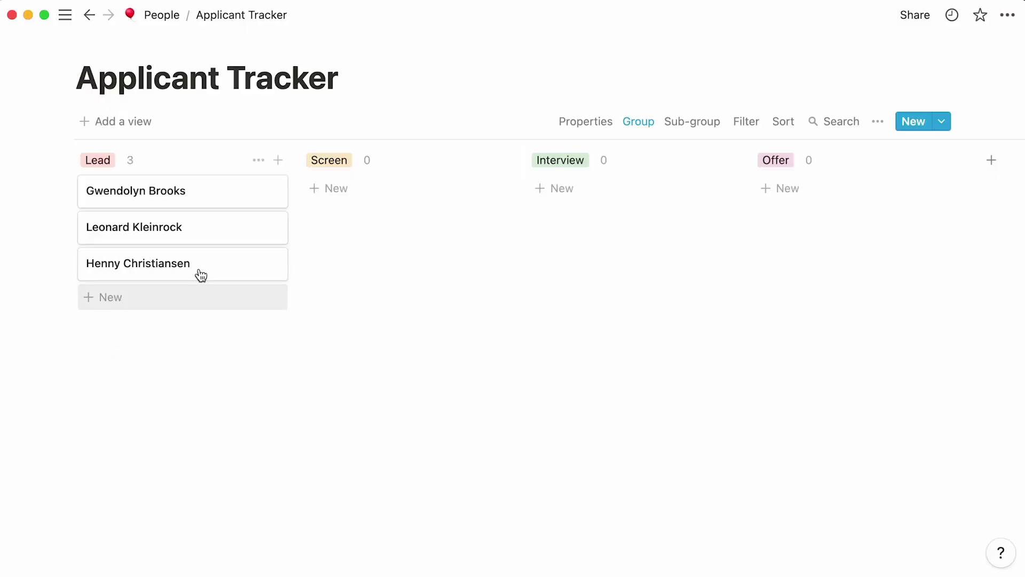
Add a new card in the Screen column titled with a candidate's full name.
{"action": "left_click", "coordinate": [313, 198]}
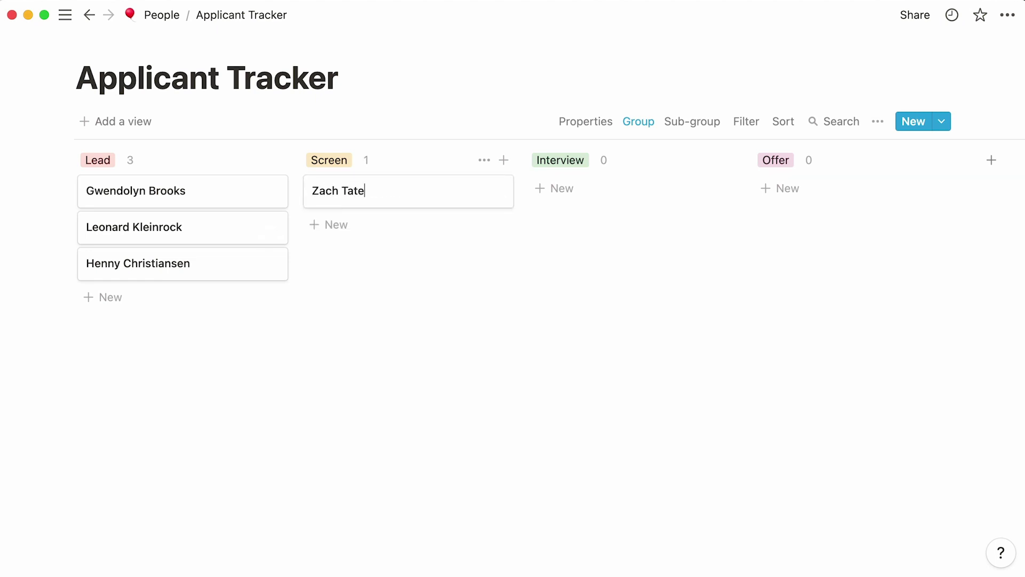
{"action": "key", "text": "Escape"}
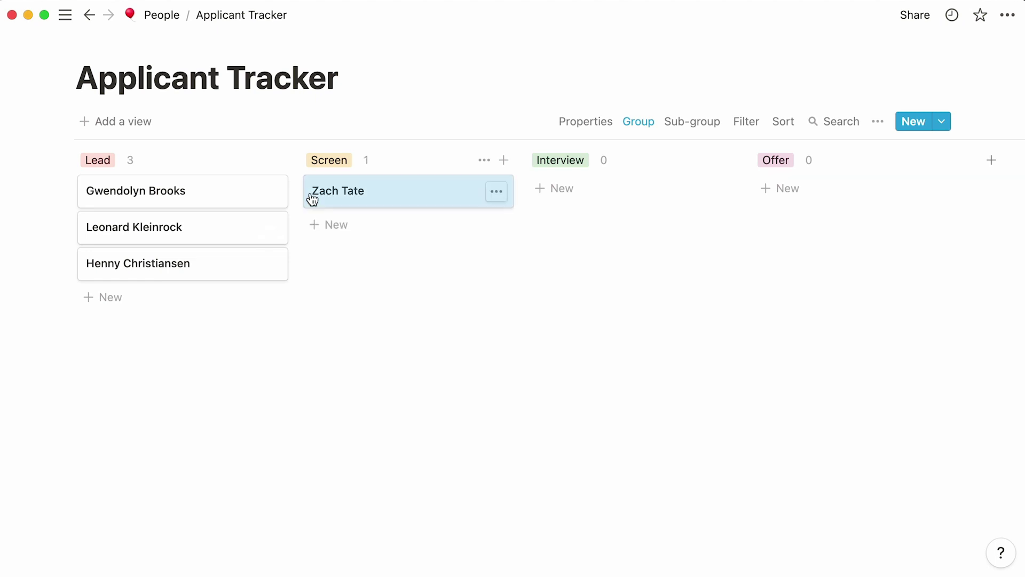
Fill that candidate's page with notes and next steps, then return to the board.
{"action": "left_click", "coordinate": [382, 194]}
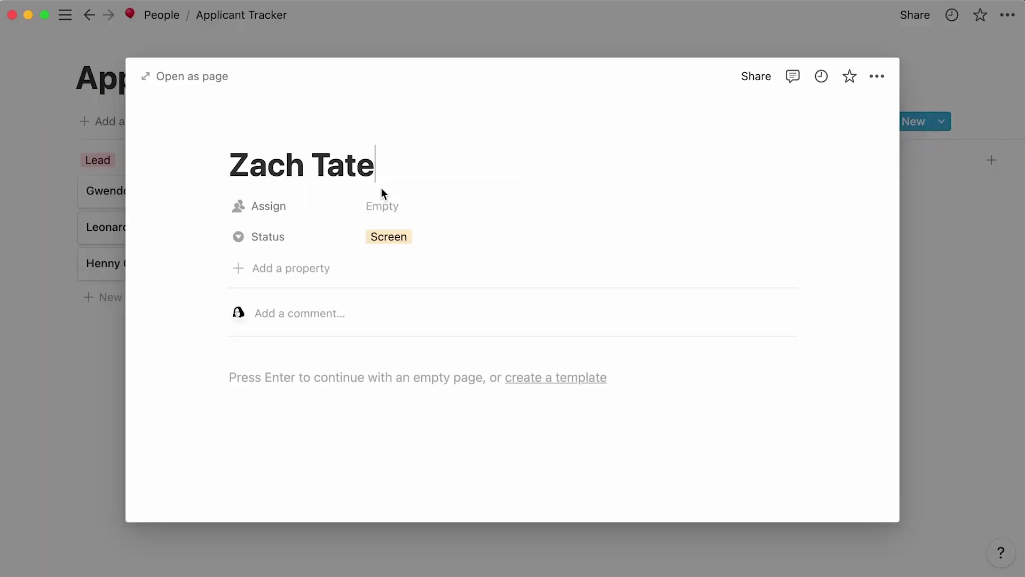
{"action": "left_click", "coordinate": [243, 377]}
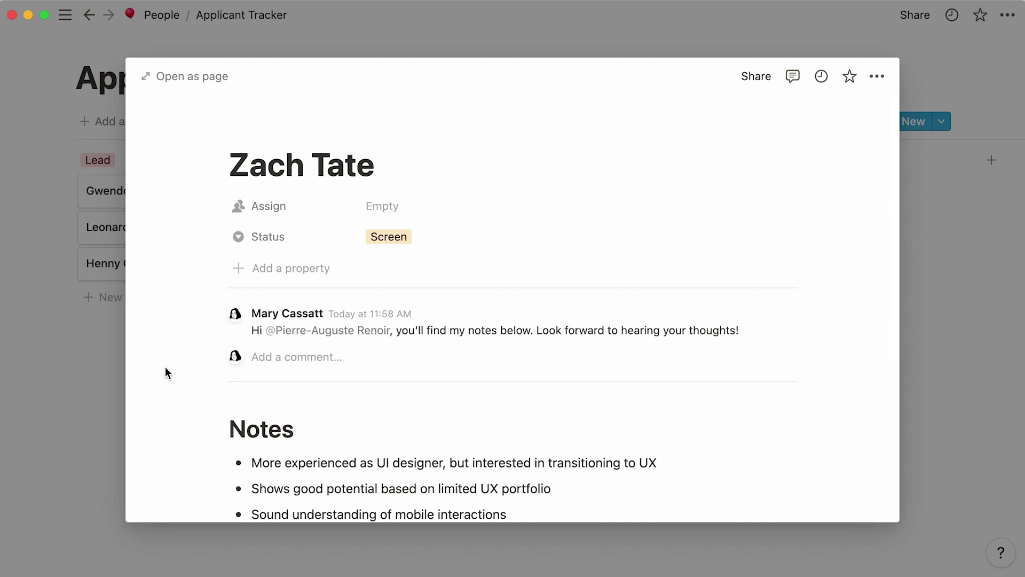
{"action": "scroll", "coordinate": [165, 373], "scroll_direction": "down", "scroll_amount": 5}
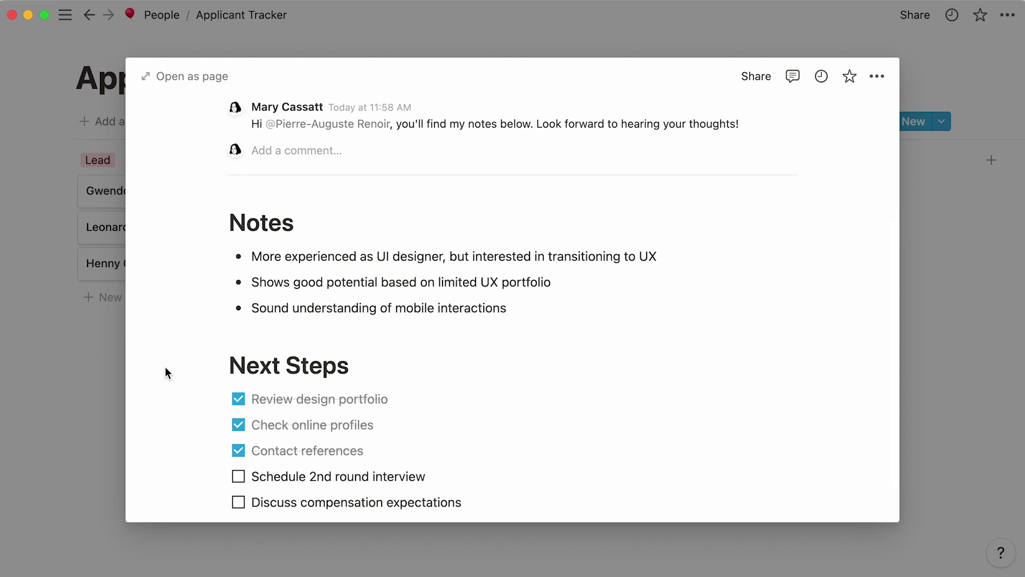
{"action": "left_click", "coordinate": [923, 237]}
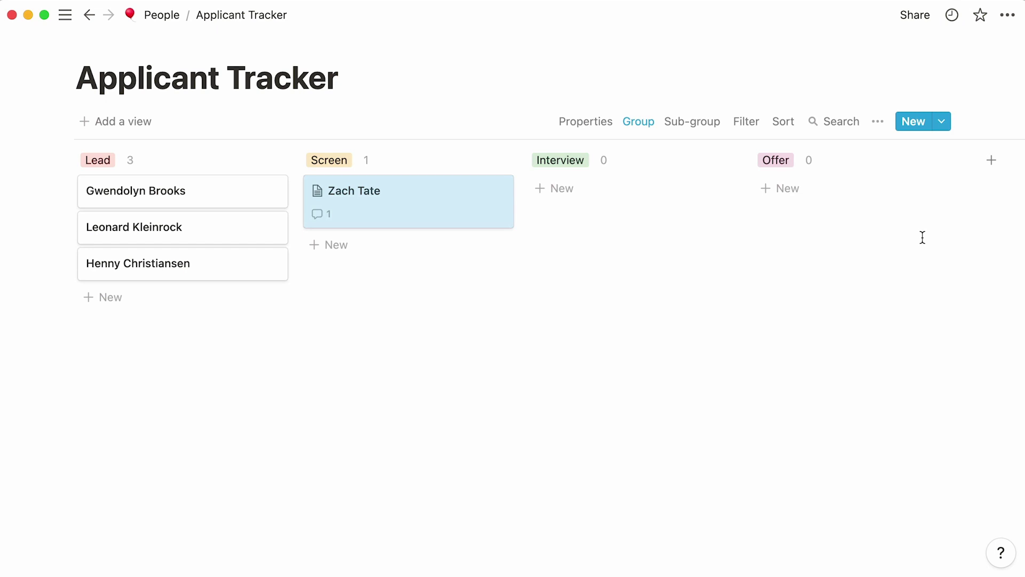
Create a General Screening Interview template with General Screening.png as its cover.
{"action": "left_click", "coordinate": [941, 122]}
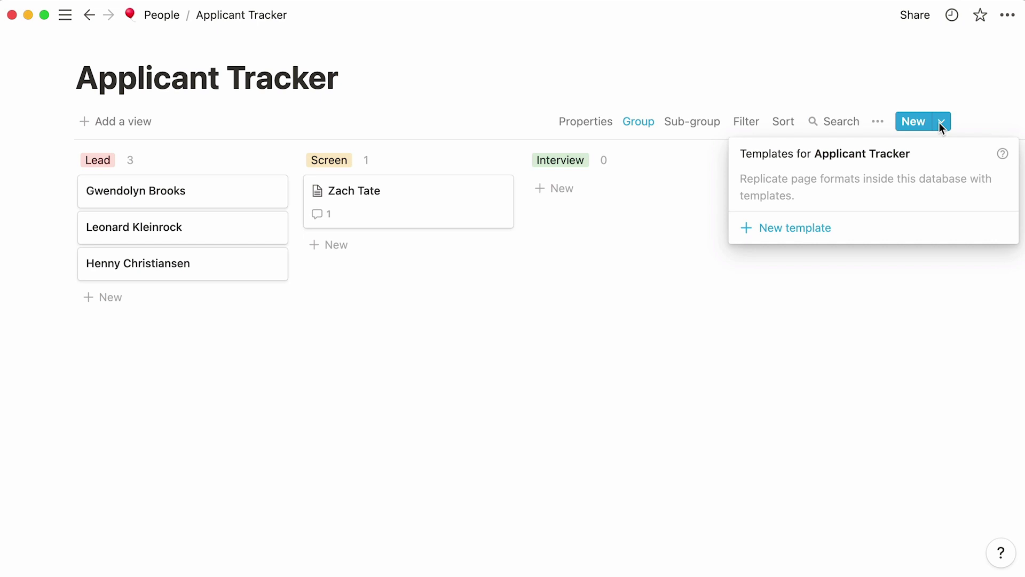
{"action": "left_click", "coordinate": [807, 239]}
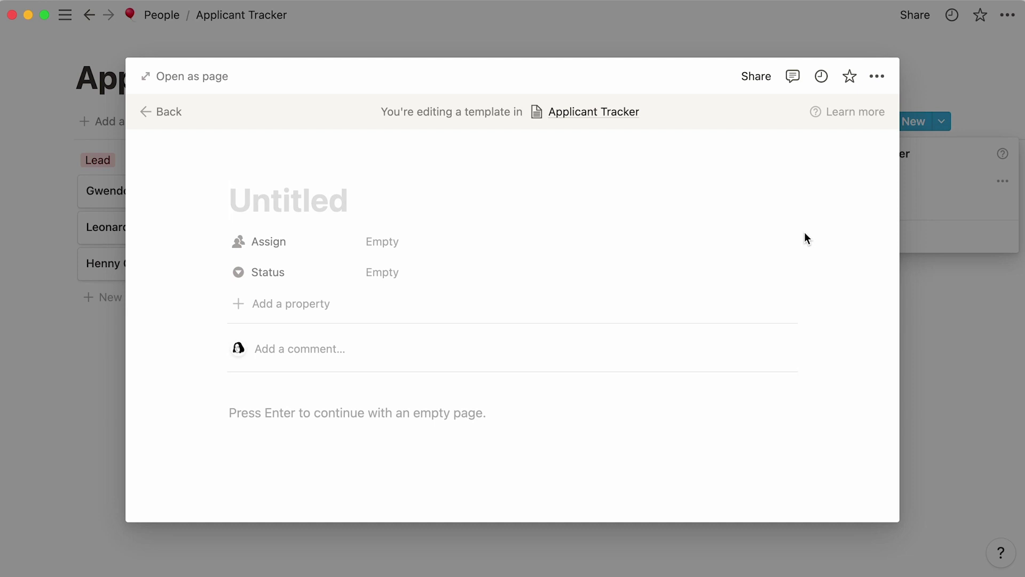
{"action": "type", "text": "General Screening Interview"}
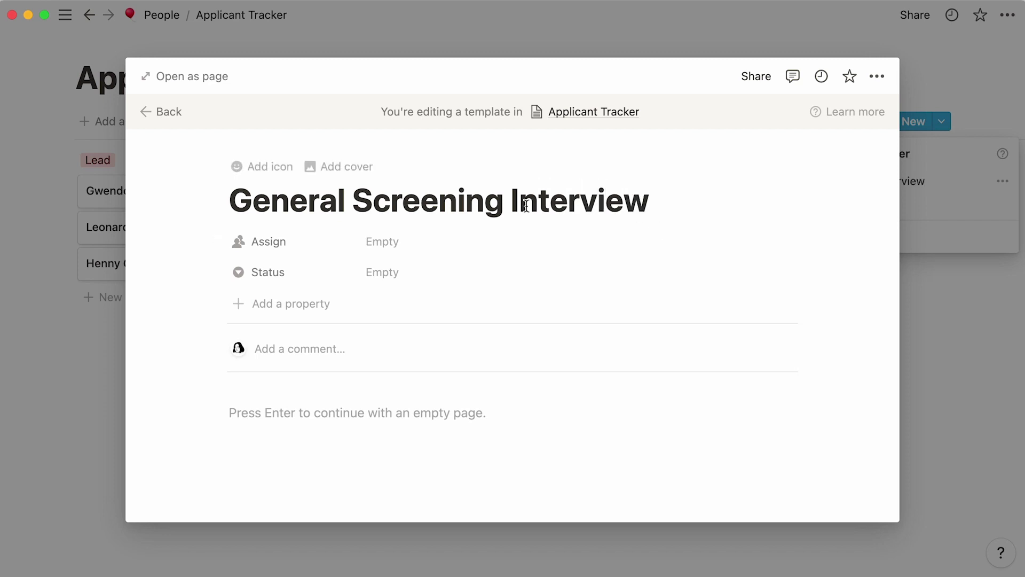
{"action": "left_click", "coordinate": [355, 167]}
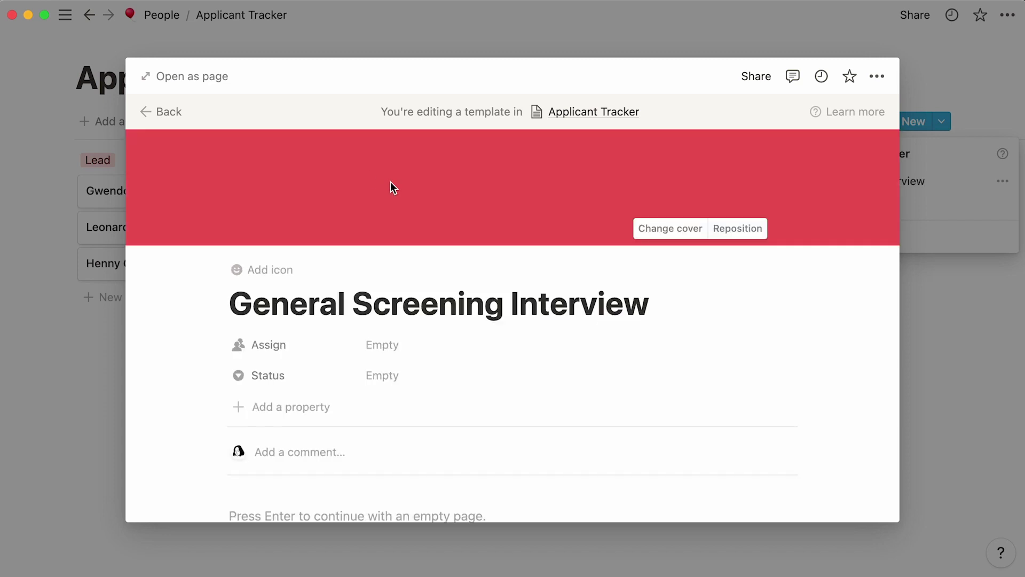
{"action": "left_click", "coordinate": [644, 230]}
{"action": "left_click", "coordinate": [534, 257]}
{"action": "left_click", "coordinate": [588, 310]}
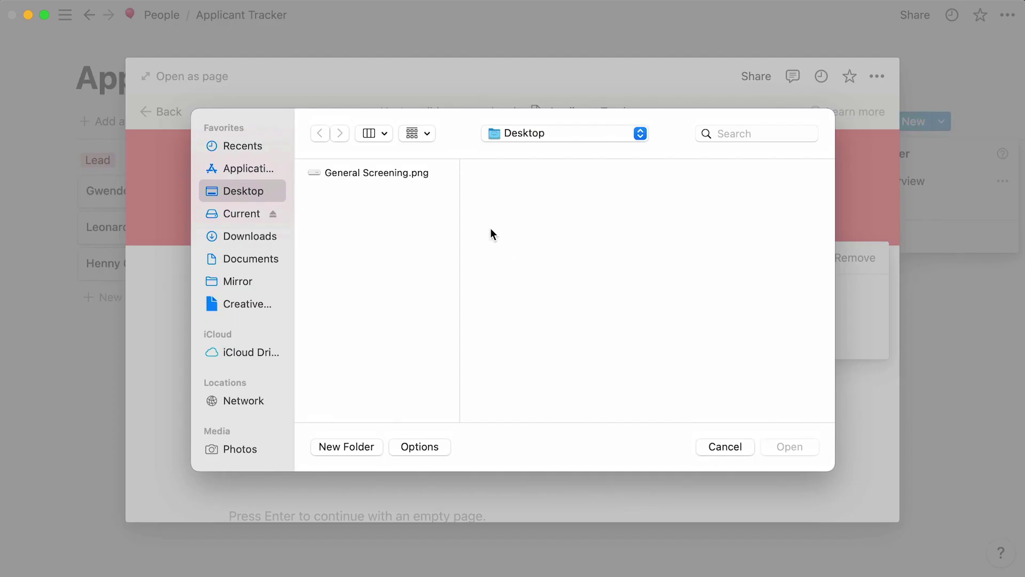
{"action": "double_click", "coordinate": [430, 172]}
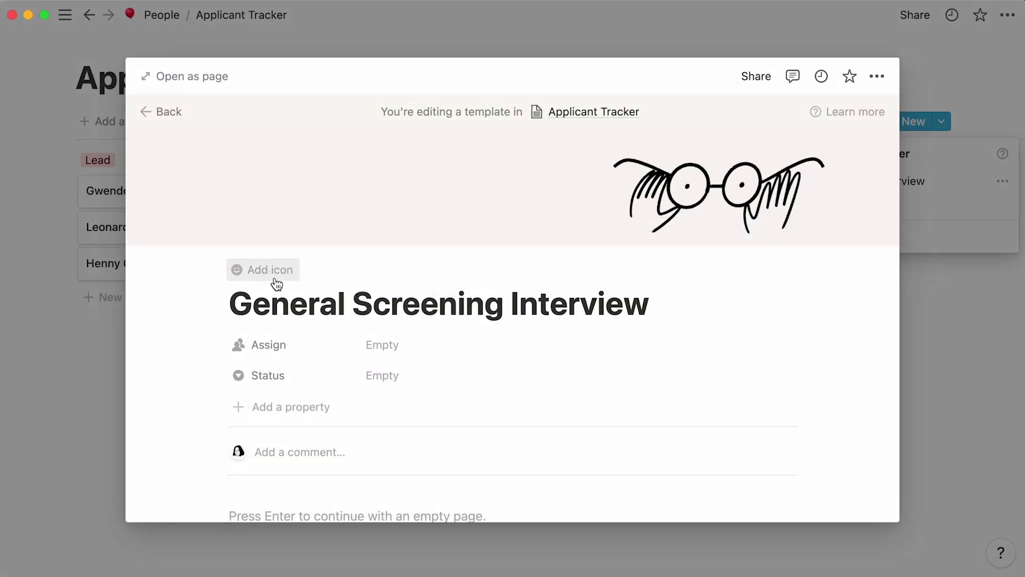
Give the template a magnifying-glass icon and set its Status to Screen.
{"action": "left_click", "coordinate": [286, 271]}
{"action": "left_click", "coordinate": [378, 396]}
{"action": "left_click", "coordinate": [440, 472]}
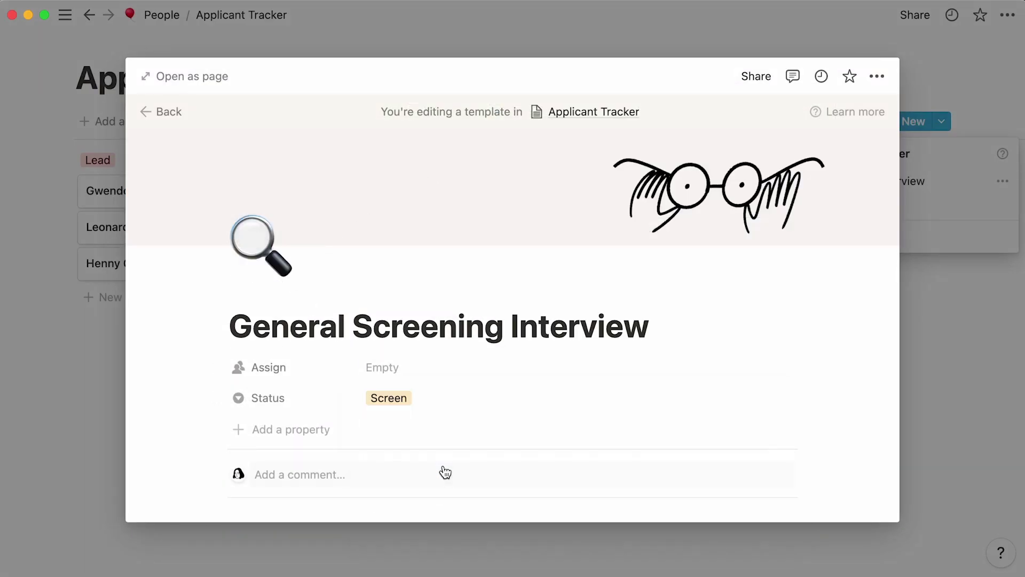
{"action": "scroll", "coordinate": [443, 472], "scroll_direction": "down", "scroll_amount": 3}
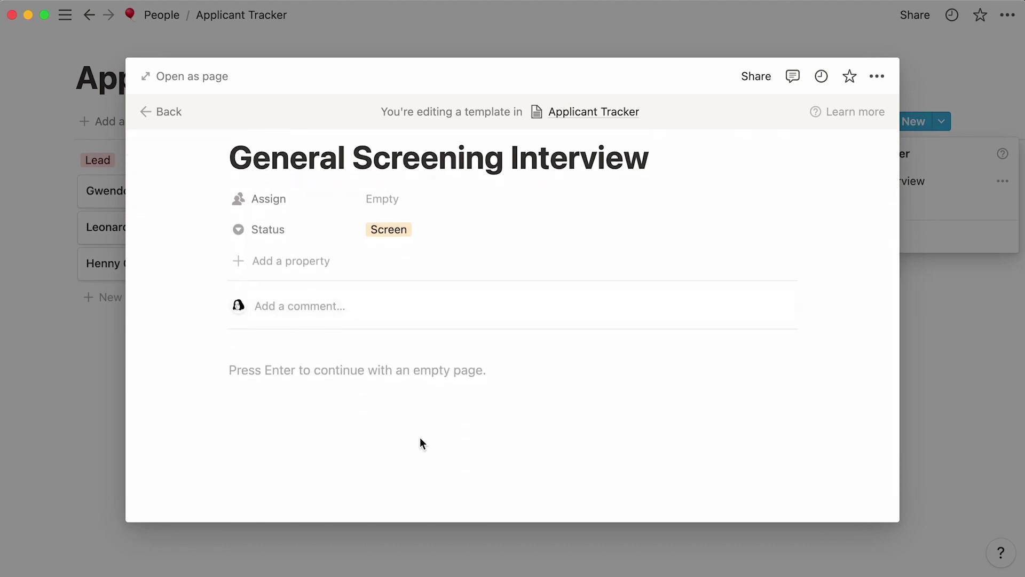
Paste candidate questions, recruiter notes and a next-steps checklist into the template body.
{"action": "left_click", "coordinate": [357, 371]}
{"action": "right_click", "coordinate": [354, 371]}
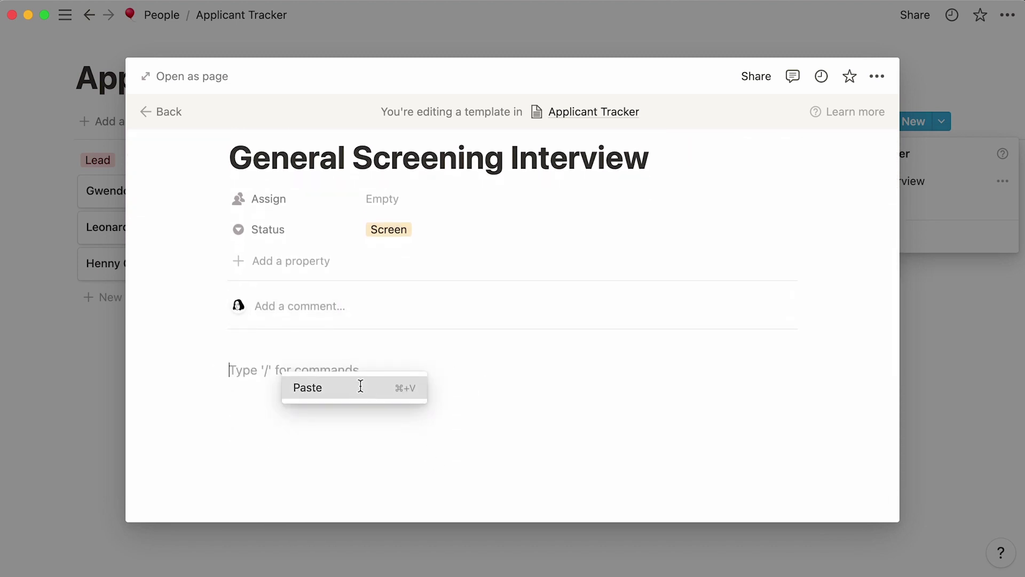
{"action": "left_click", "coordinate": [336, 384]}
{"action": "scroll", "coordinate": [158, 377], "scroll_direction": "down", "scroll_amount": 5}
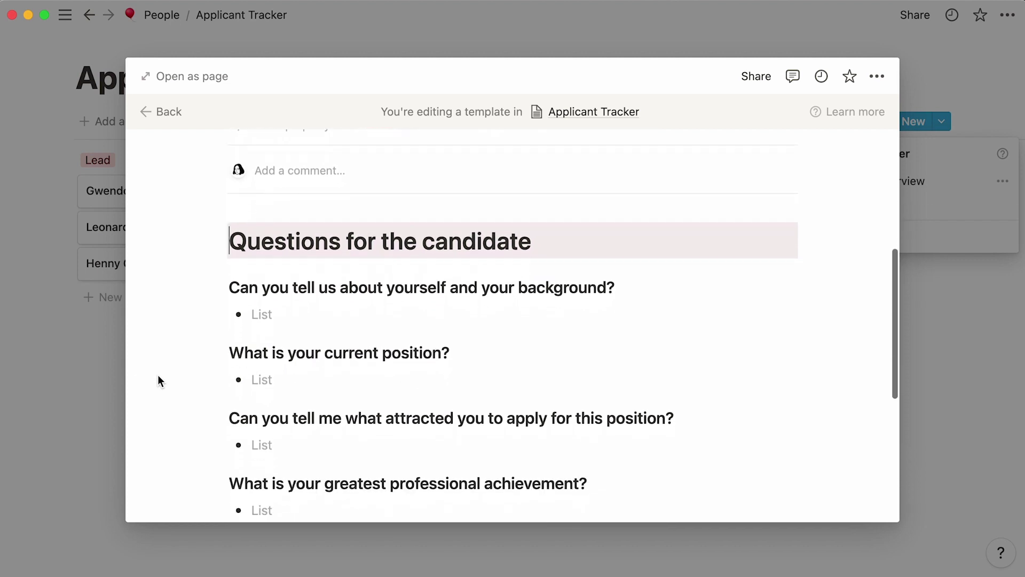
{"action": "scroll", "coordinate": [158, 375], "scroll_direction": "down", "scroll_amount": 5}
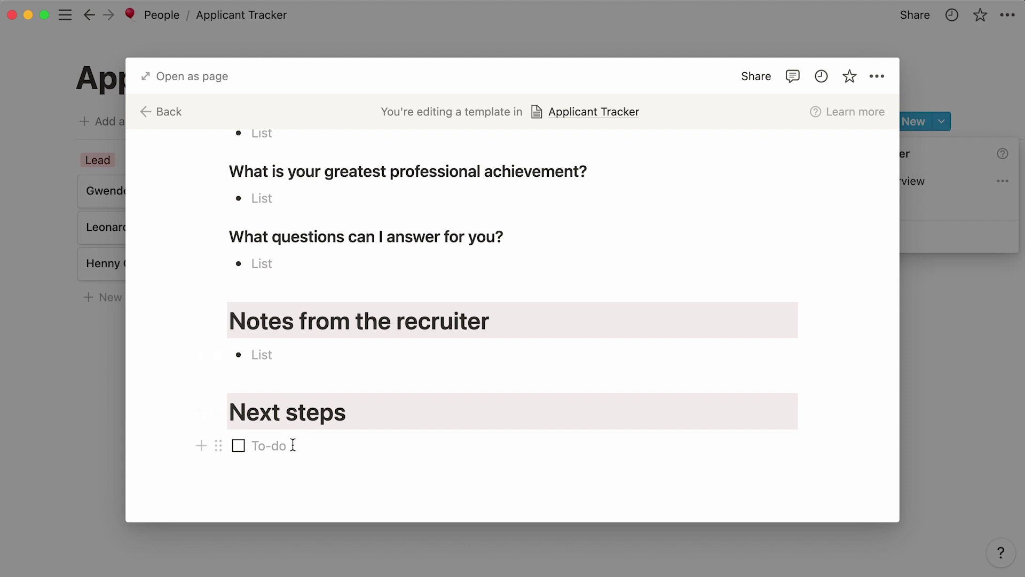
{"action": "scroll", "coordinate": [293, 445], "scroll_direction": "up", "scroll_amount": 3}
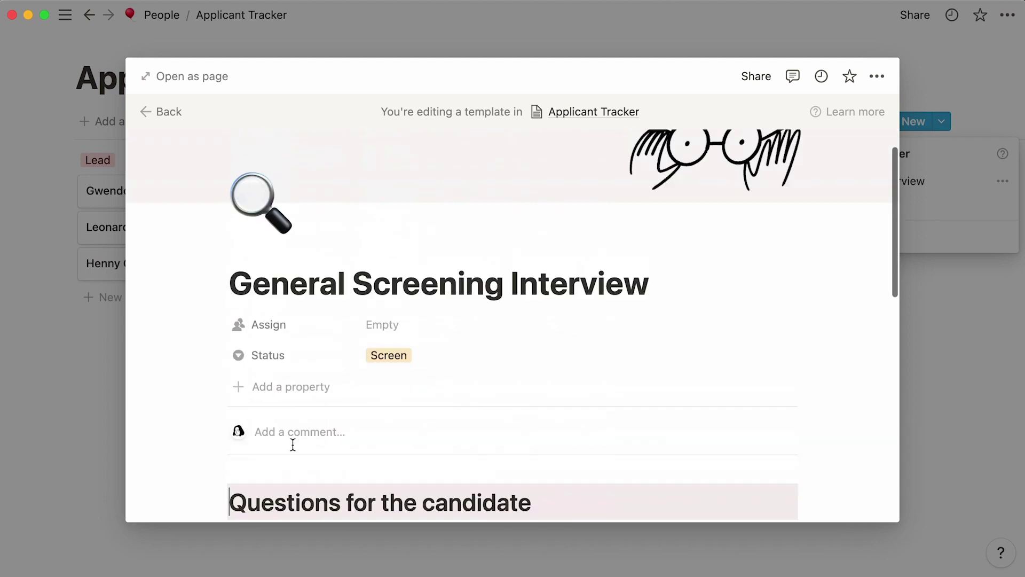
{"action": "scroll", "coordinate": [292, 444], "scroll_direction": "up", "scroll_amount": 1}
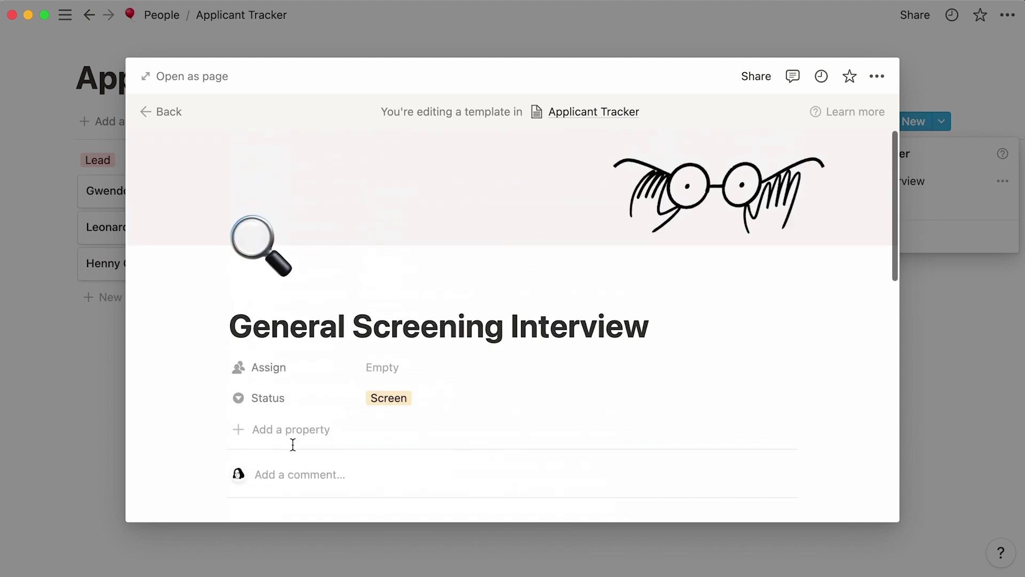
{"action": "left_click", "coordinate": [937, 311]}
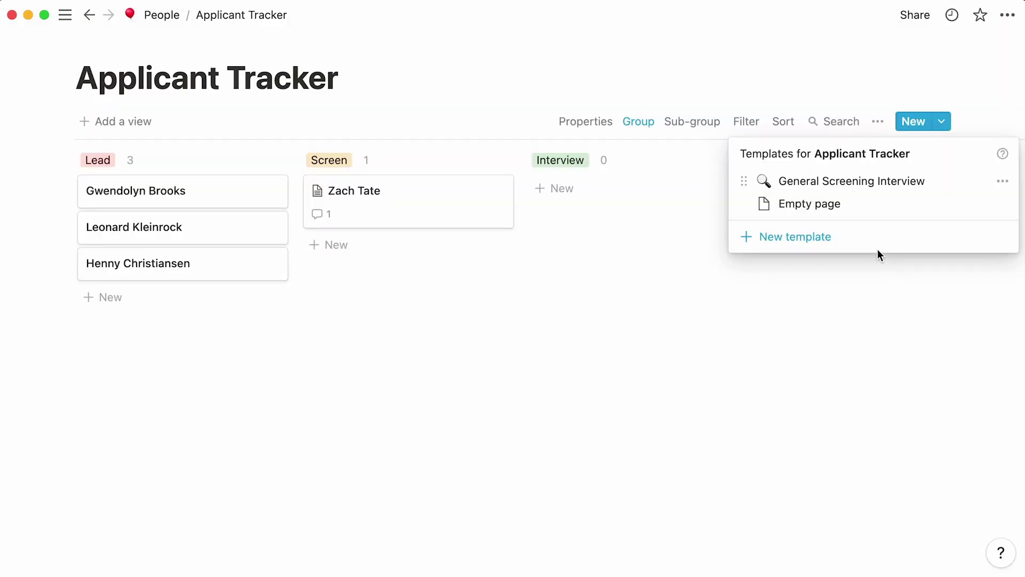
Build Software Engineer and Copywriter Interview templates, the latter ending with a Writing Test step.
{"action": "left_click", "coordinate": [860, 237]}
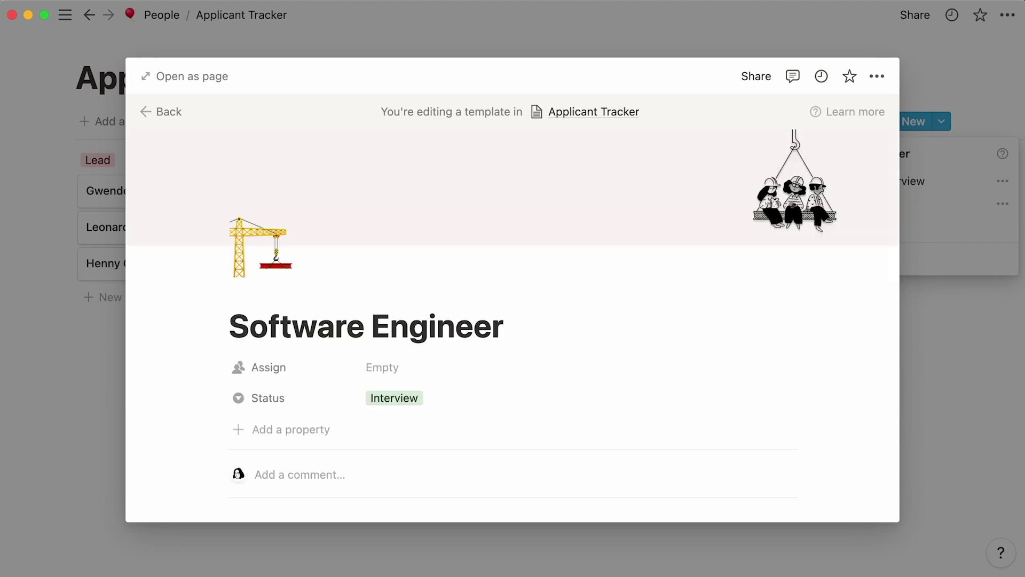
{"action": "scroll", "coordinate": [513, 323], "scroll_direction": "down", "scroll_amount": 7}
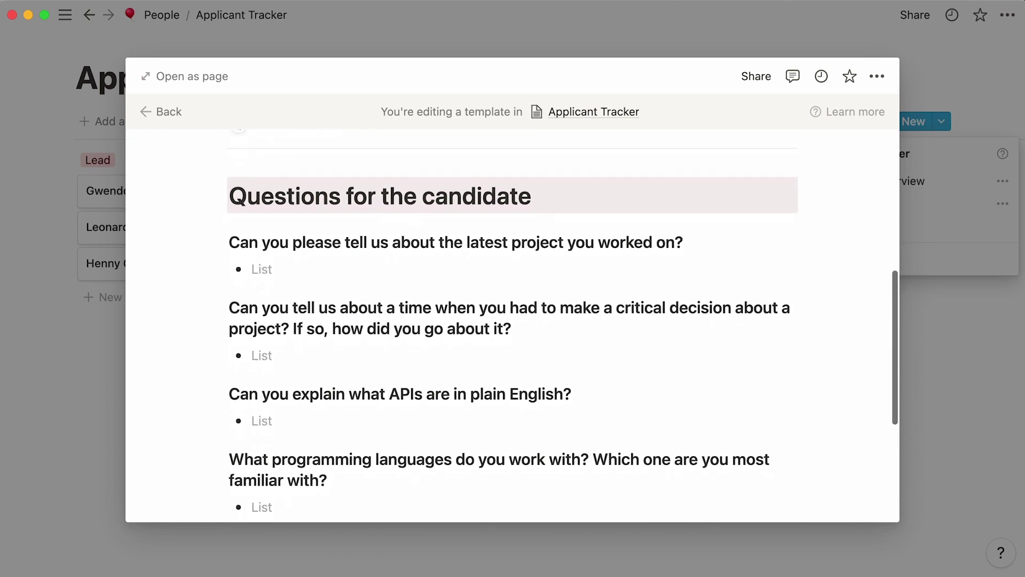
{"action": "scroll", "coordinate": [512, 326], "scroll_direction": "down", "scroll_amount": 5}
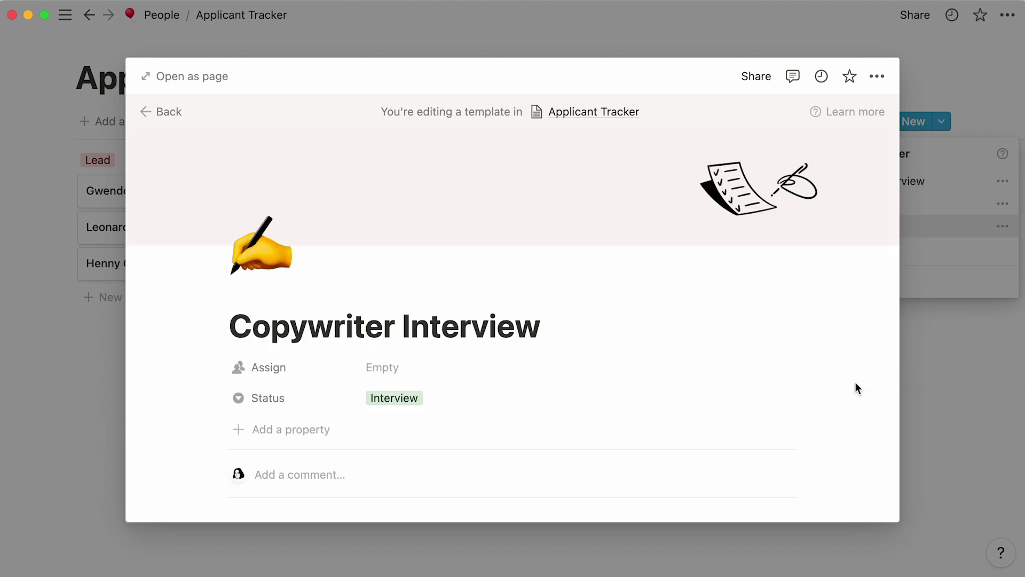
{"action": "scroll", "coordinate": [854, 382], "scroll_direction": "down", "scroll_amount": 6}
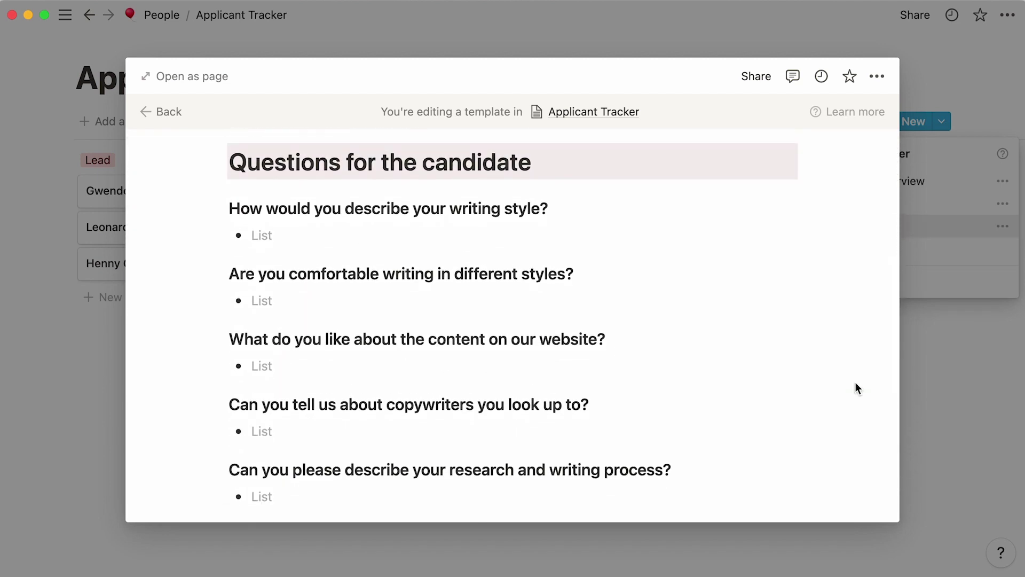
{"action": "scroll", "coordinate": [855, 383], "scroll_direction": "down", "scroll_amount": 7}
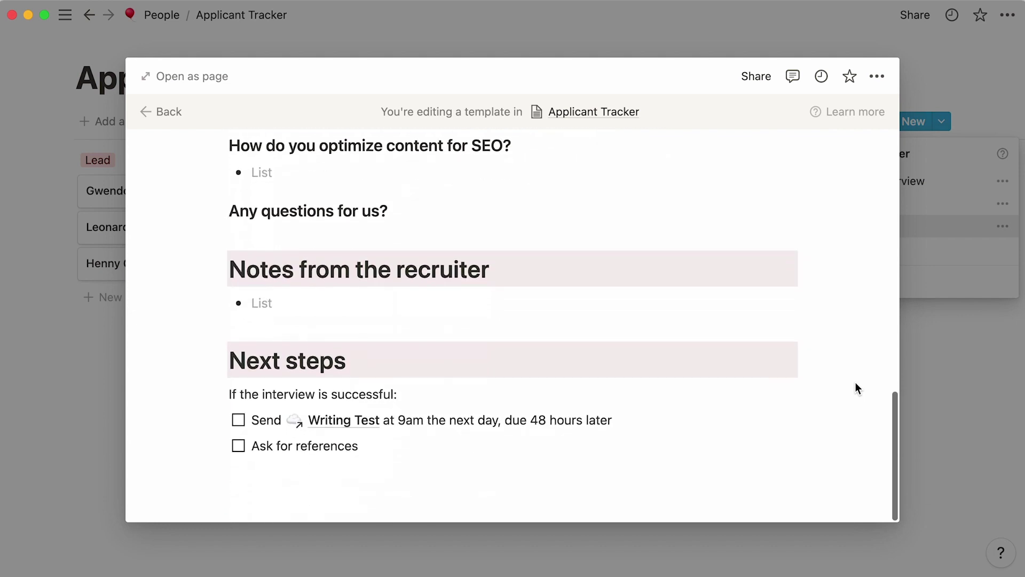
Create a candidate page from the Copywriter Interview template, titled with the applicant's full name.
{"action": "left_click", "coordinate": [937, 337]}
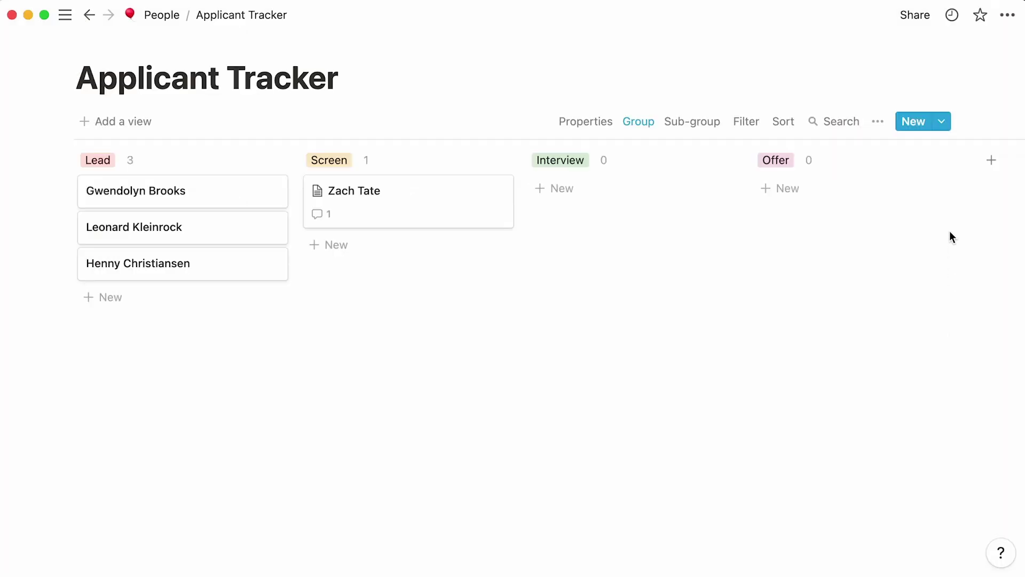
{"action": "left_click", "coordinate": [941, 122]}
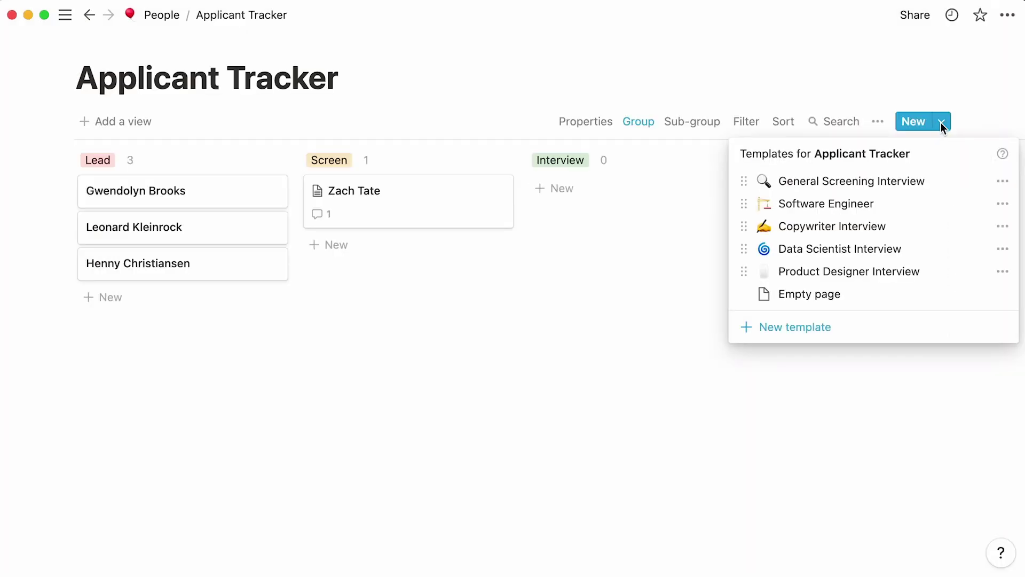
{"action": "left_click", "coordinate": [939, 227]}
{"action": "type", "text": "Ada Lovelace"}
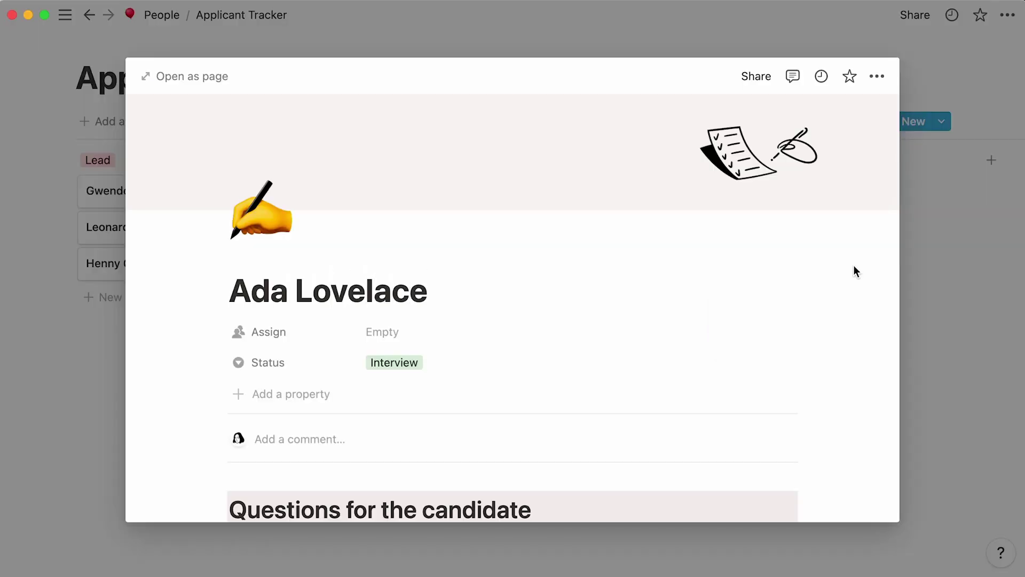
{"action": "scroll", "coordinate": [854, 266], "scroll_direction": "down", "scroll_amount": 6}
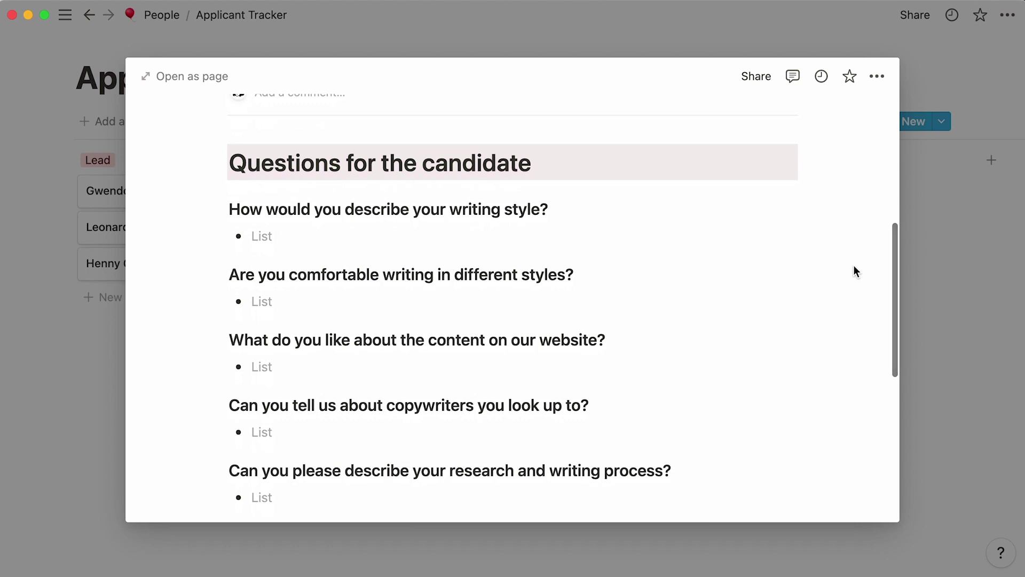
{"action": "scroll", "coordinate": [854, 267], "scroll_direction": "up", "scroll_amount": 3}
{"action": "scroll", "coordinate": [854, 271], "scroll_direction": "up", "scroll_amount": 1}
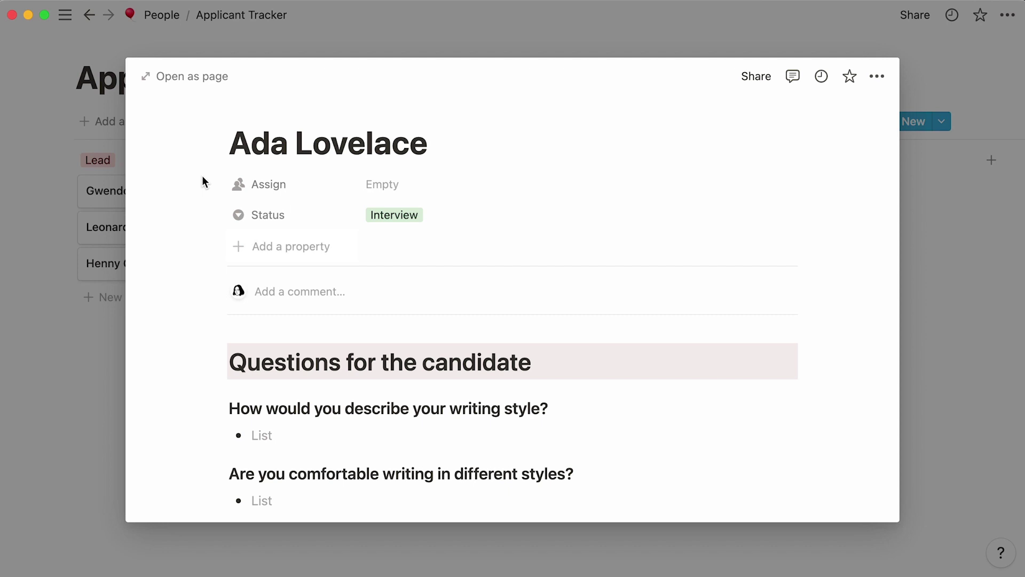
Rename the candidate's Assign person property to 'Hiring Manager', leaving it empty.
{"action": "left_click", "coordinate": [252, 195]}
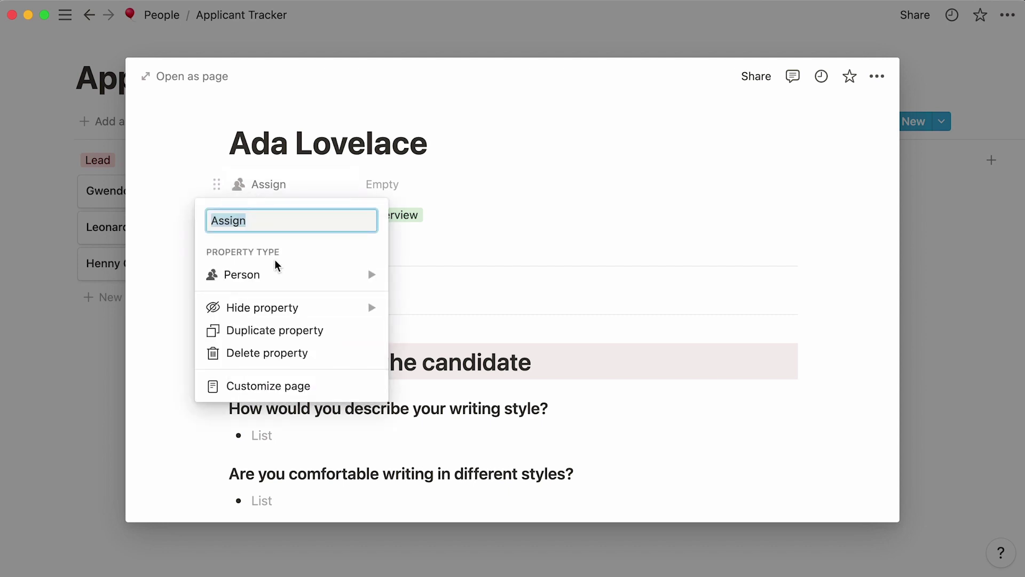
{"action": "mouse_move", "coordinate": [279, 273]}
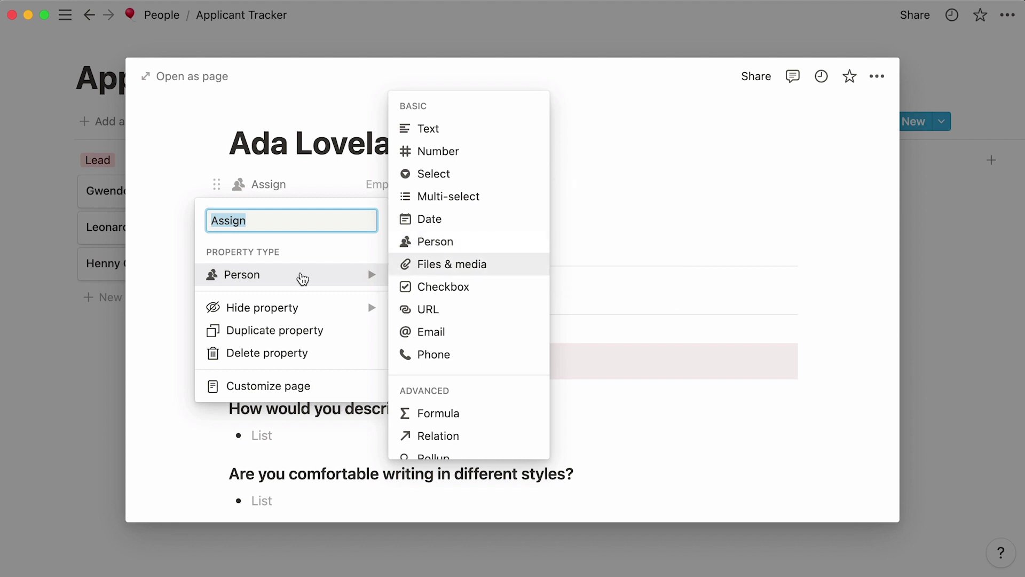
{"action": "left_click", "coordinate": [158, 303]}
{"action": "left_click", "coordinate": [158, 302]}
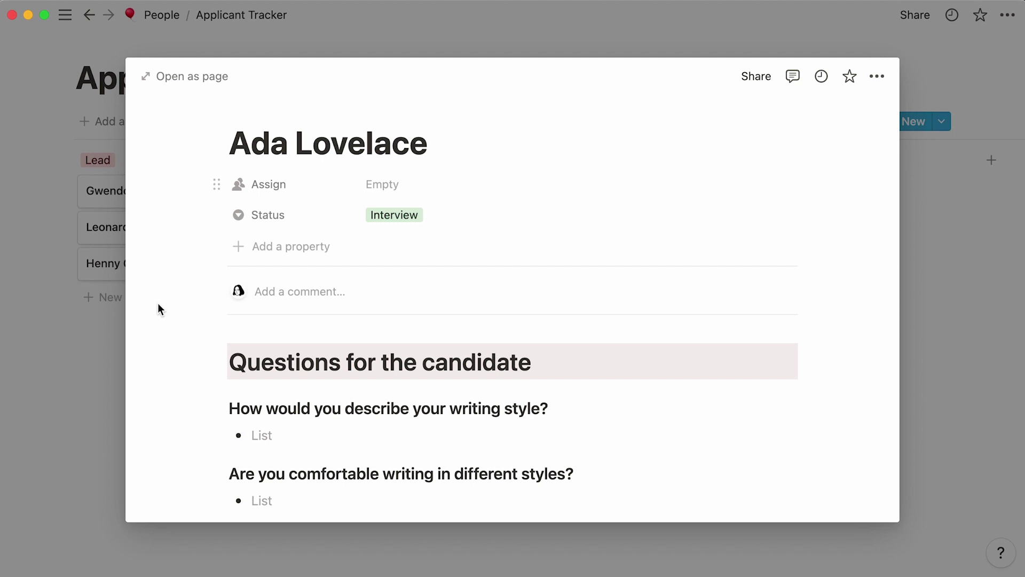
{"action": "left_click", "coordinate": [263, 190]}
{"action": "type", "text": "Hiring Manager"}
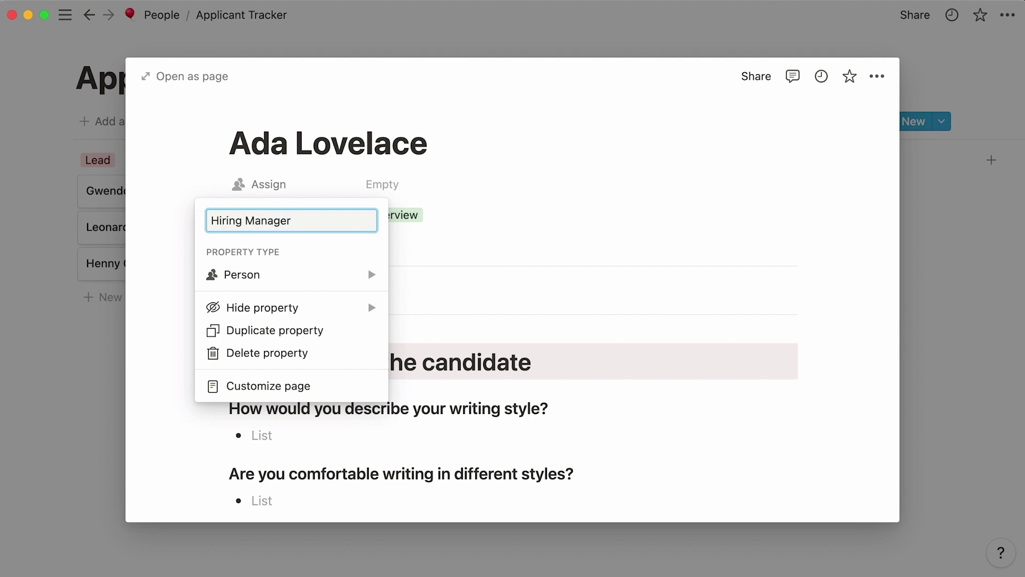
{"action": "key", "text": "Return"}
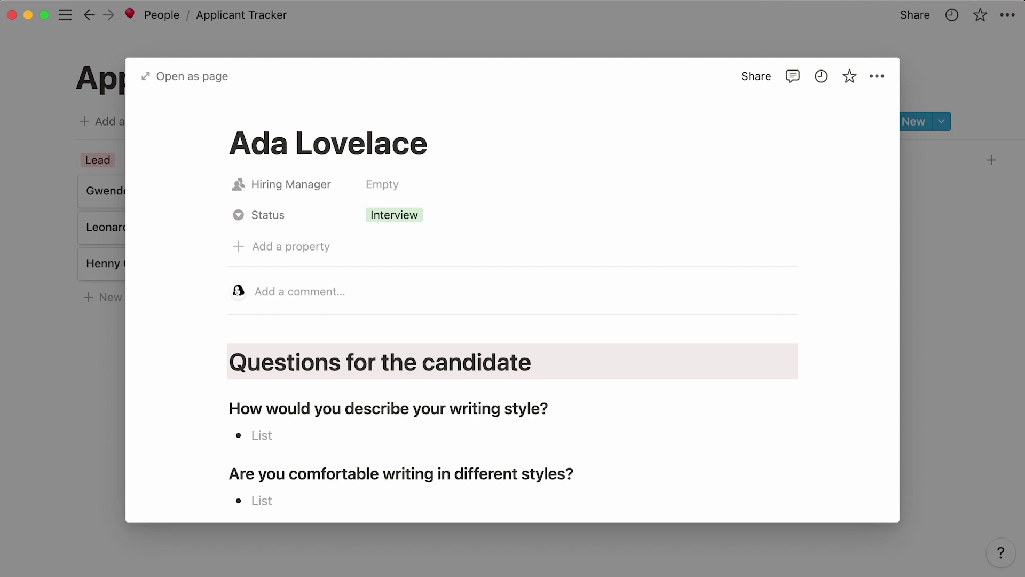
Add a Source select property with options Inbound and Referral, set to Referral.
{"action": "left_click", "coordinate": [259, 249]}
{"action": "mouse_move", "coordinate": [275, 334]}
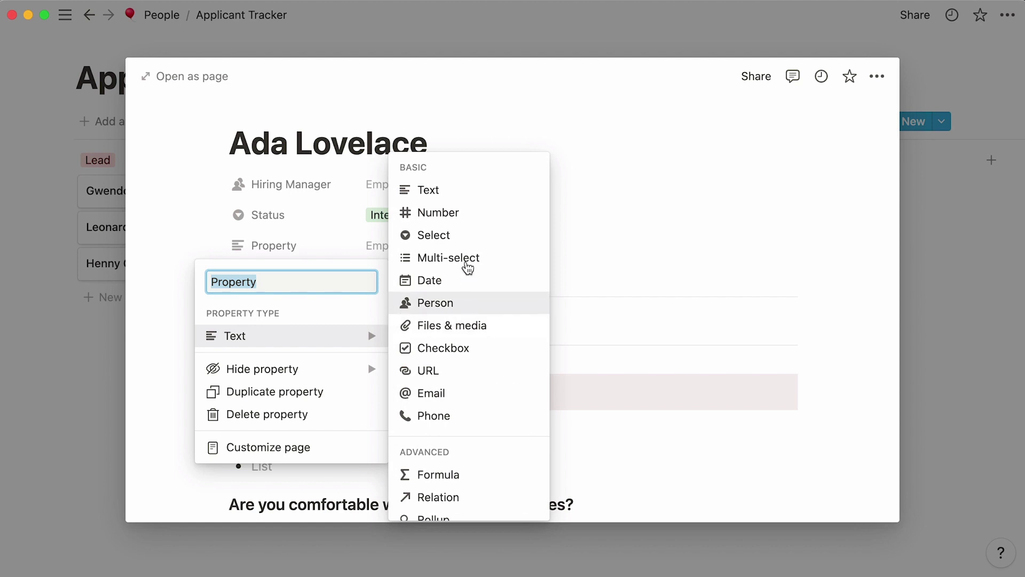
{"action": "type", "text": "Source"}
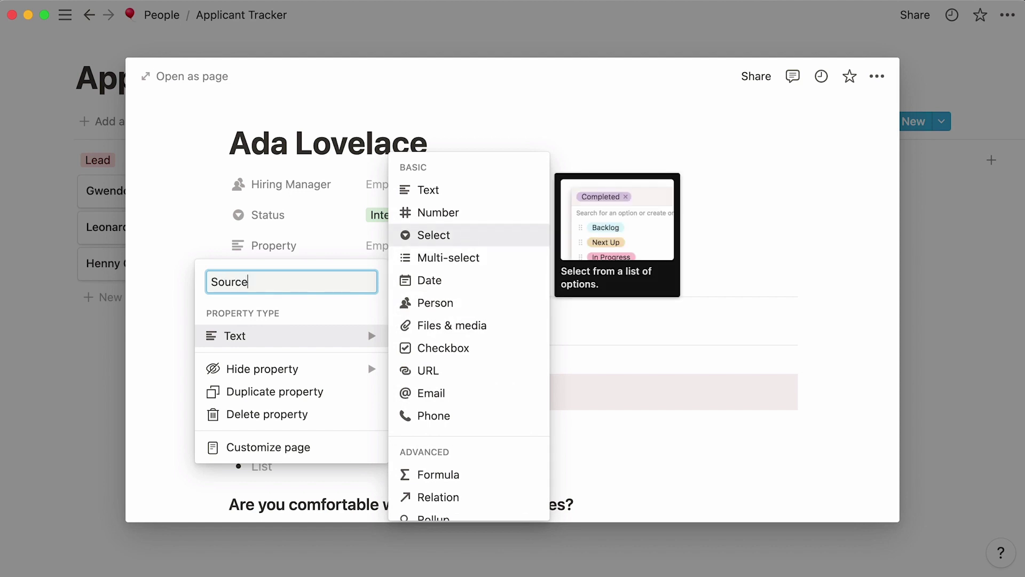
{"action": "left_click", "coordinate": [434, 235]}
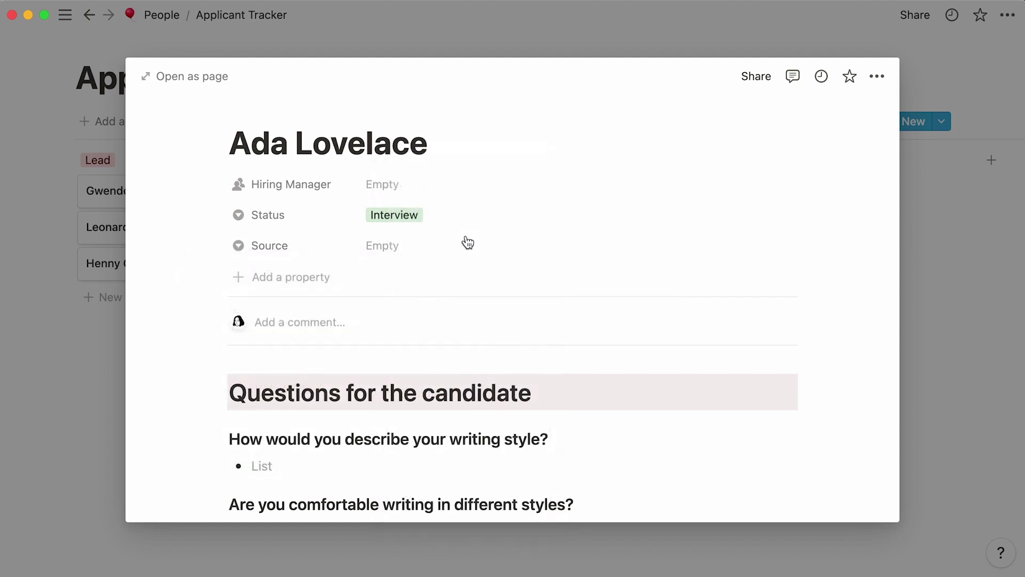
{"action": "left_click", "coordinate": [419, 247]}
{"action": "type", "text": "Inbound"}
{"action": "key", "text": "Return"}
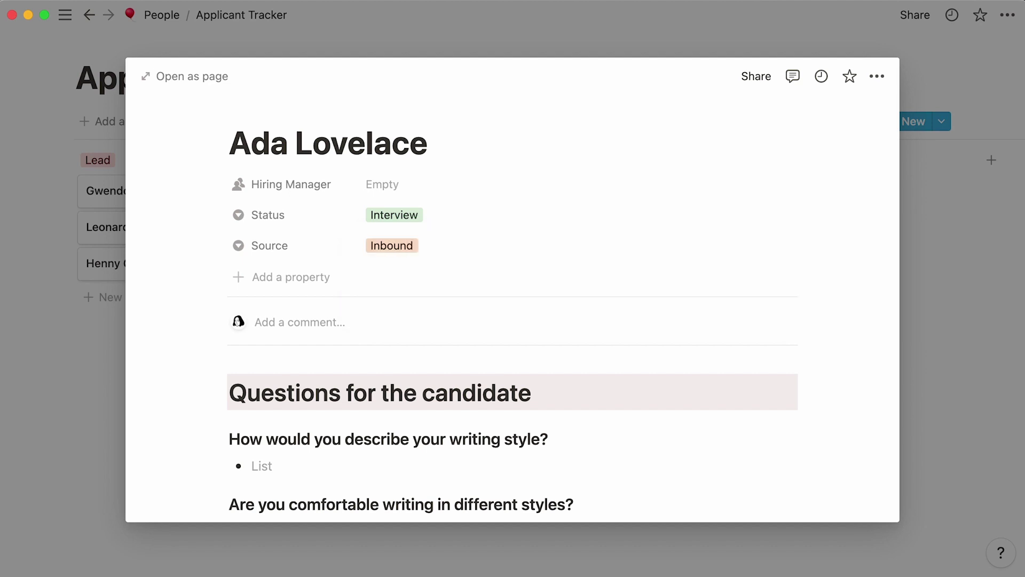
{"action": "left_click", "coordinate": [419, 247]}
{"action": "type", "text": "Referral"}
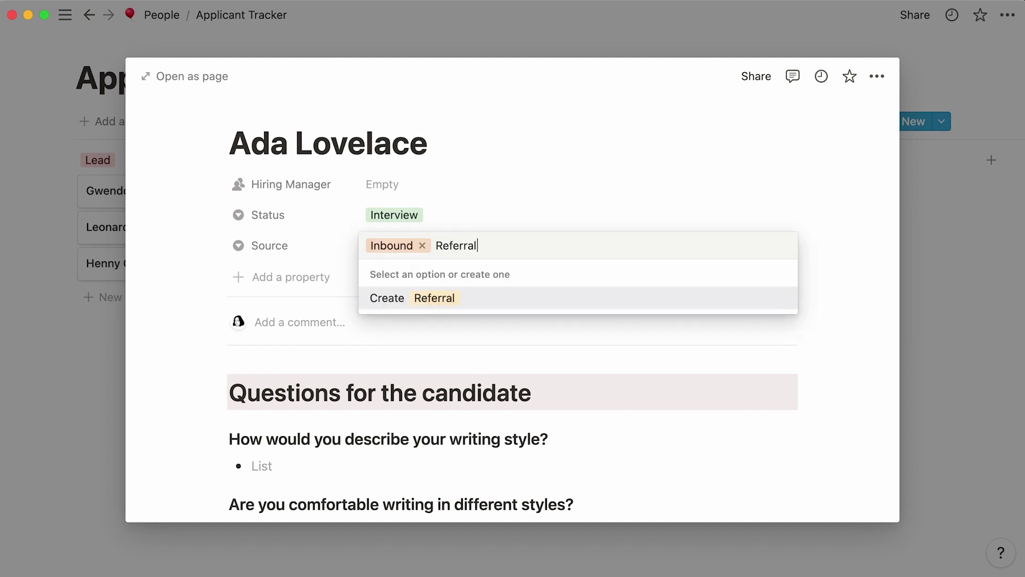
{"action": "key", "text": "Return"}
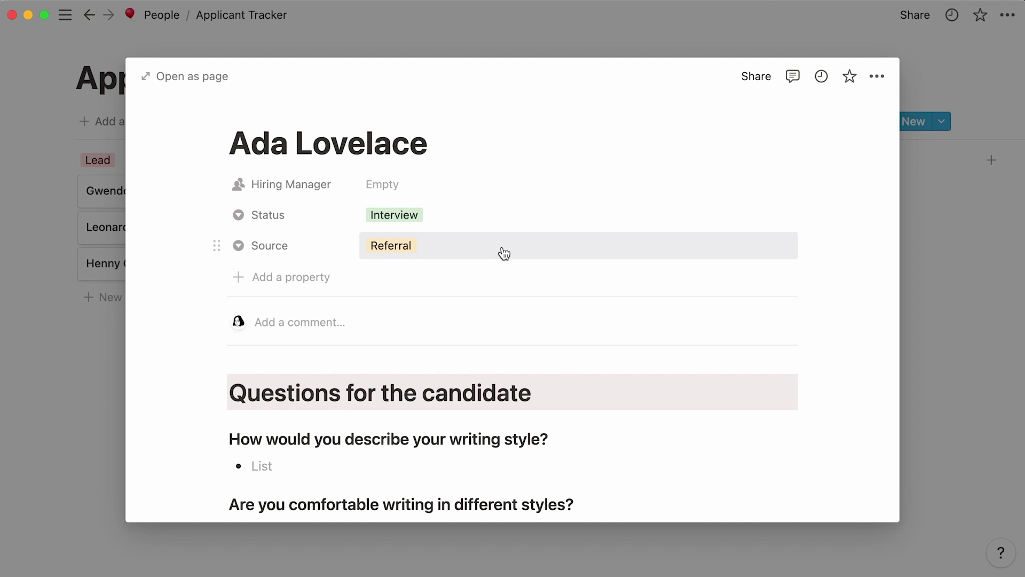
{"action": "left_click", "coordinate": [503, 249]}
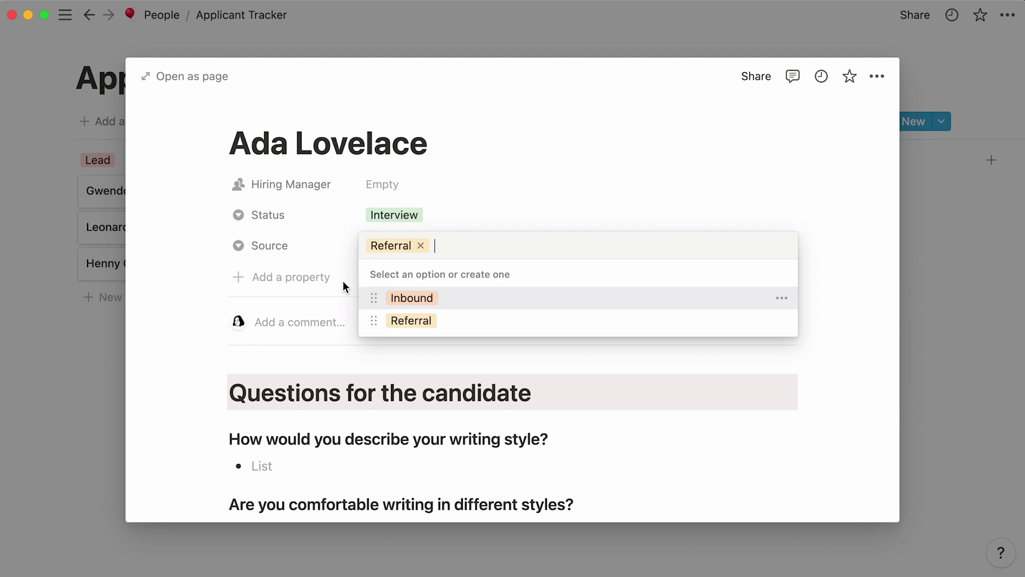
Add Role and Team as select properties on the candidate card.
{"action": "left_click", "coordinate": [305, 284]}
{"action": "type", "text": "Role"}
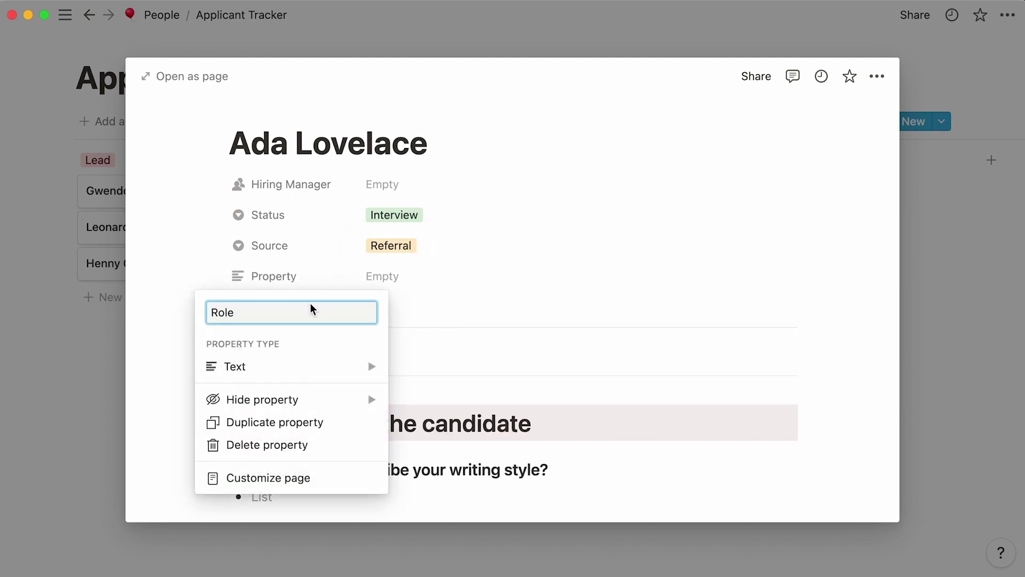
{"action": "mouse_move", "coordinate": [316, 367]}
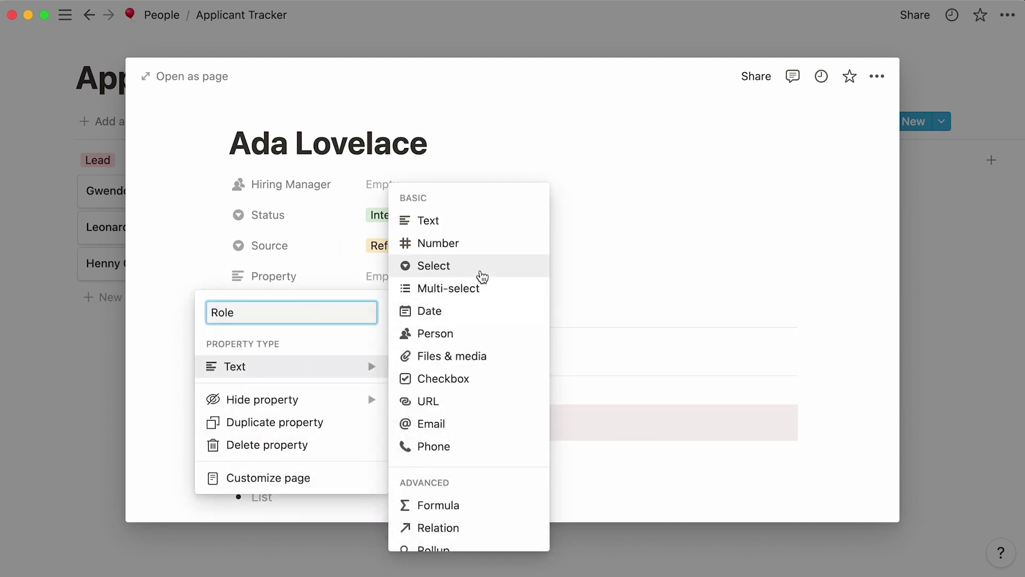
{"action": "left_click", "coordinate": [479, 270]}
{"action": "left_click", "coordinate": [311, 313]}
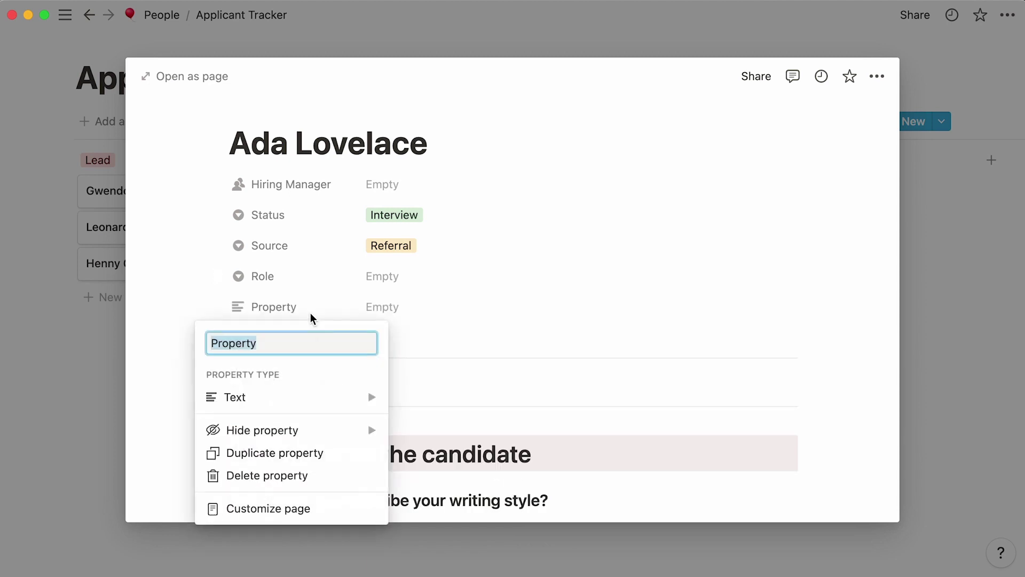
{"action": "type", "text": "Team"}
{"action": "mouse_move", "coordinate": [306, 397]}
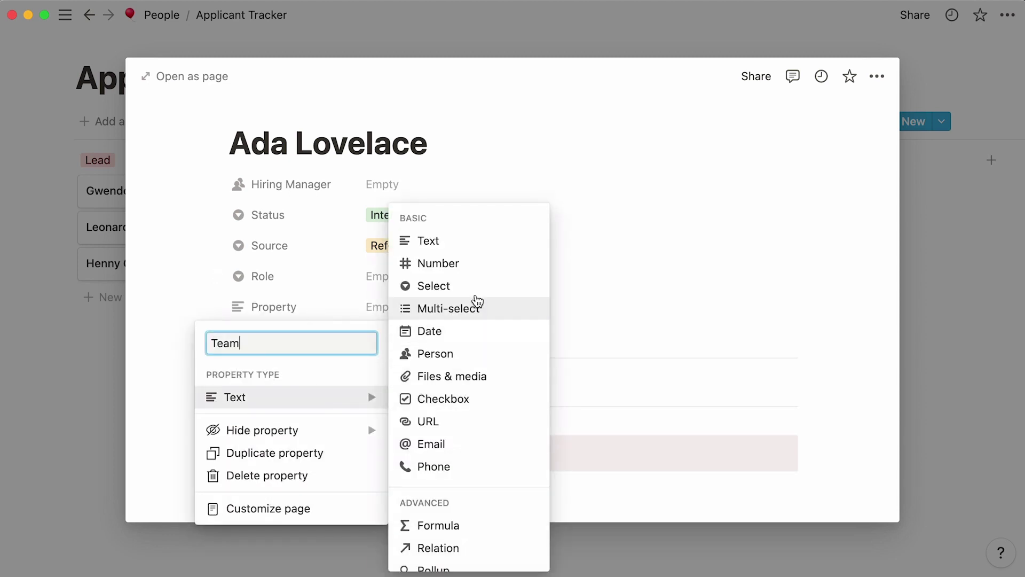
{"action": "left_click", "coordinate": [474, 287]}
Add a Location select property and a Skills multi-select property.
{"action": "left_click", "coordinate": [309, 344]}
{"action": "type", "text": "Location"}
{"action": "mouse_move", "coordinate": [289, 425]}
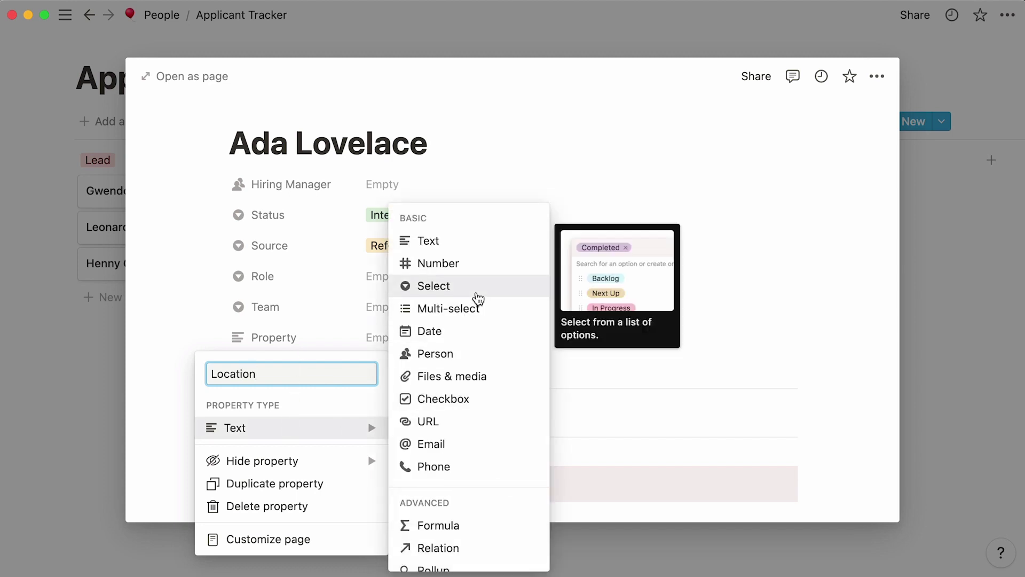
{"action": "left_click", "coordinate": [474, 290]}
{"action": "left_click", "coordinate": [292, 381]}
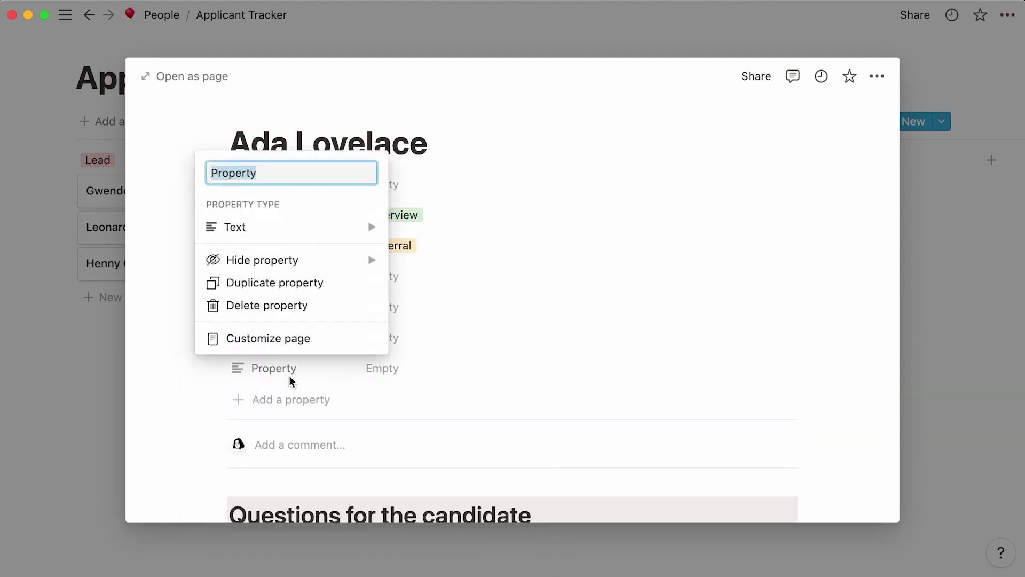
{"action": "type", "text": "Skills"}
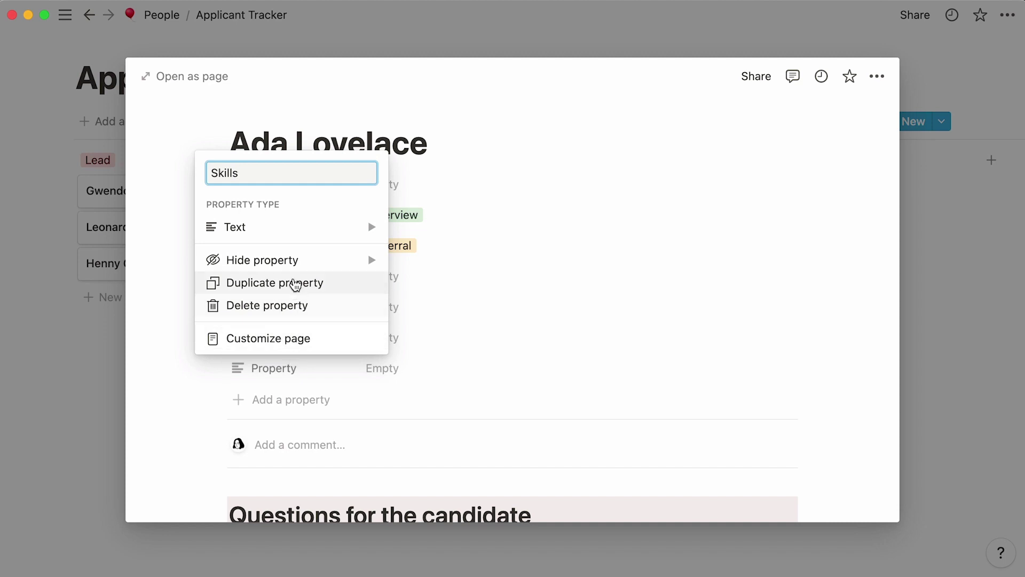
{"action": "mouse_move", "coordinate": [296, 229]}
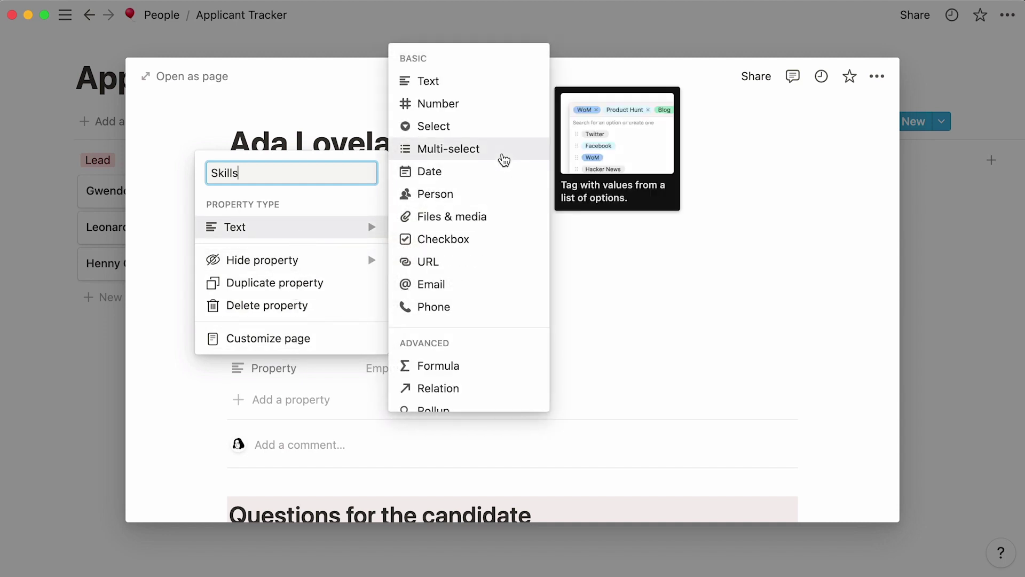
{"action": "left_click", "coordinate": [504, 159]}
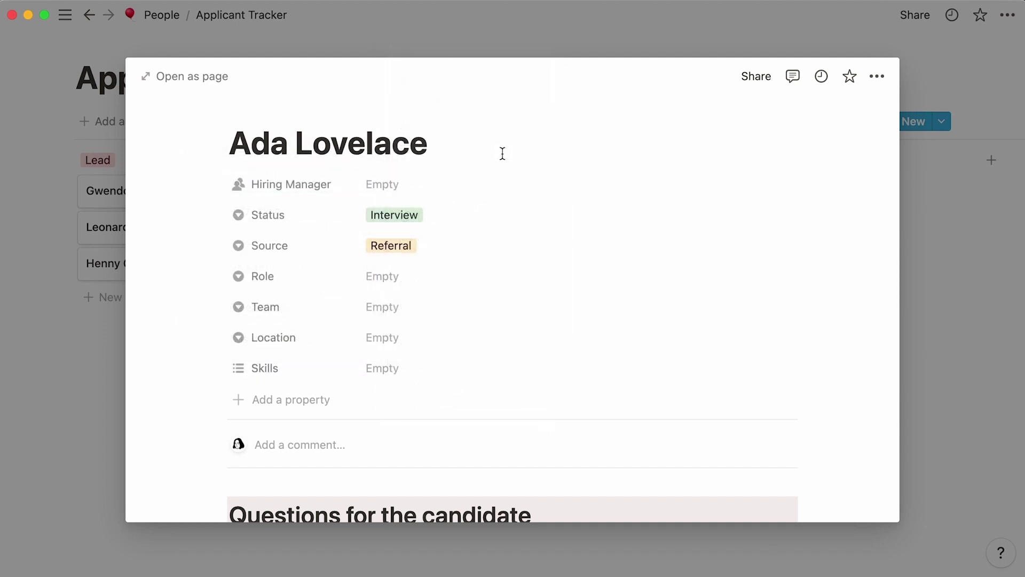
Add empty Website (URL), Email and Start Date (date) properties to the candidate page.
{"action": "left_click", "coordinate": [242, 400]}
{"action": "type", "text": "Website"}
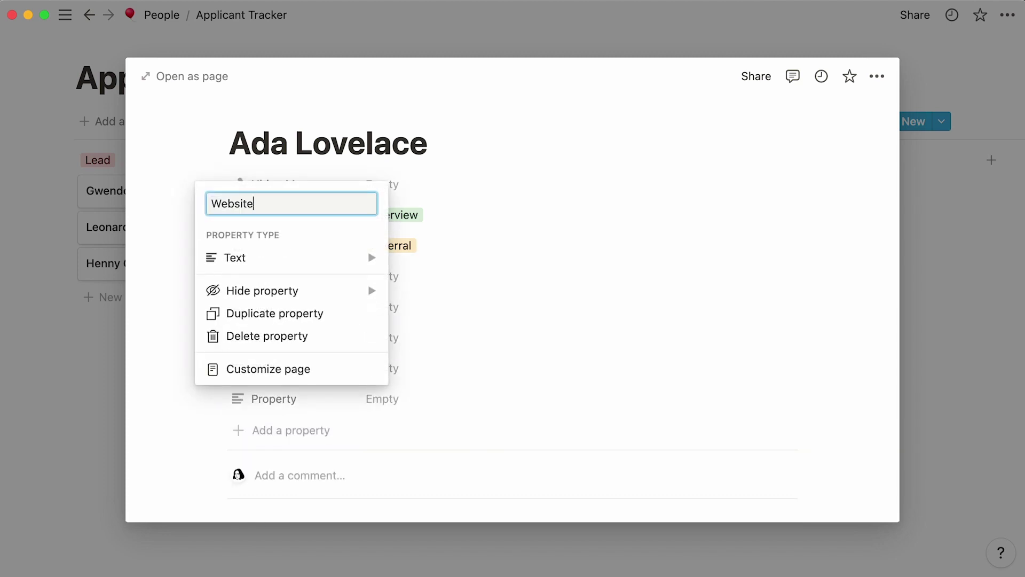
{"action": "mouse_move", "coordinate": [270, 267]}
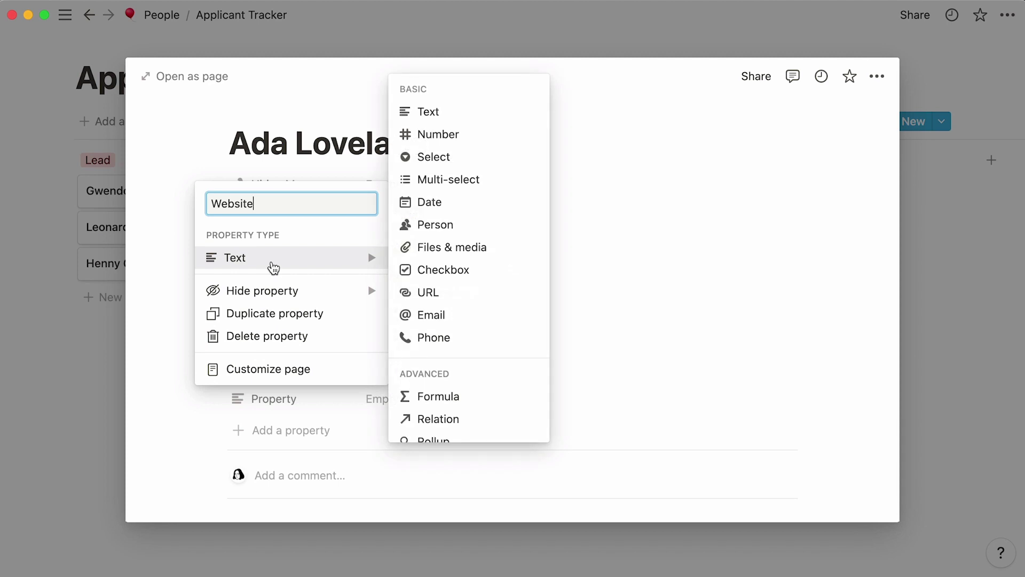
{"action": "left_click", "coordinate": [464, 293]}
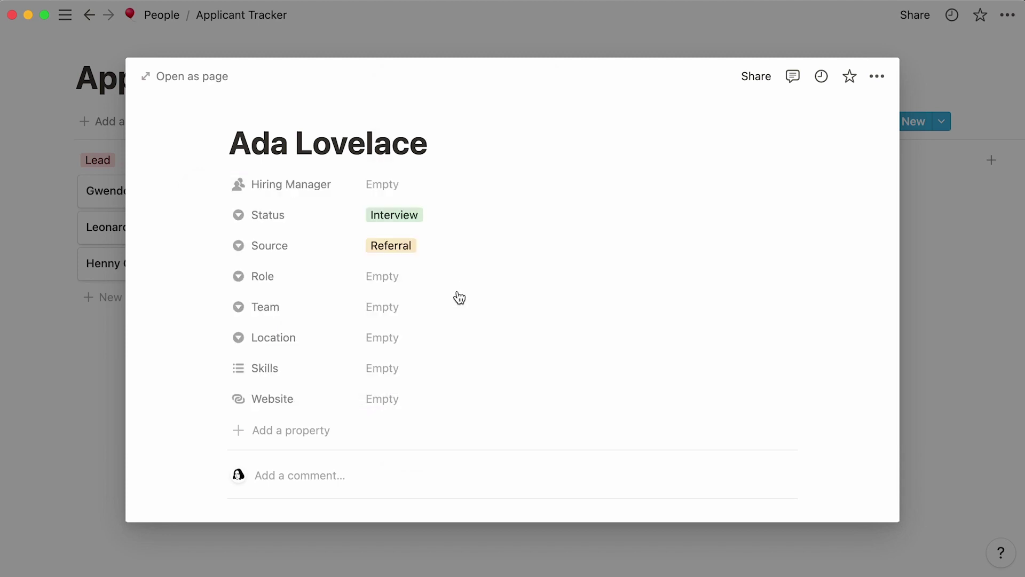
{"action": "left_click", "coordinate": [286, 434]}
{"action": "mouse_move", "coordinate": [318, 291]}
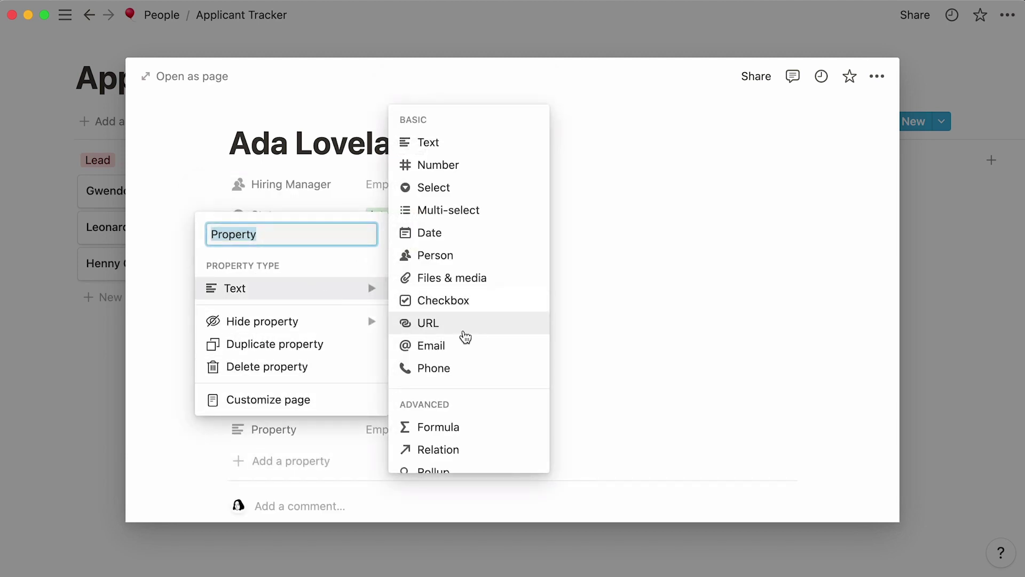
{"action": "left_click", "coordinate": [464, 348]}
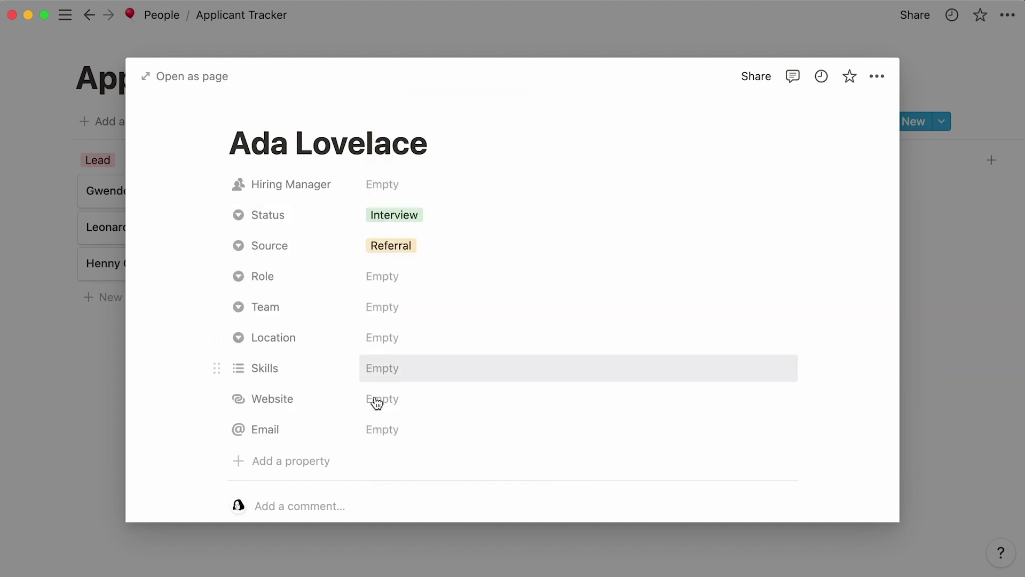
{"action": "left_click", "coordinate": [274, 465]}
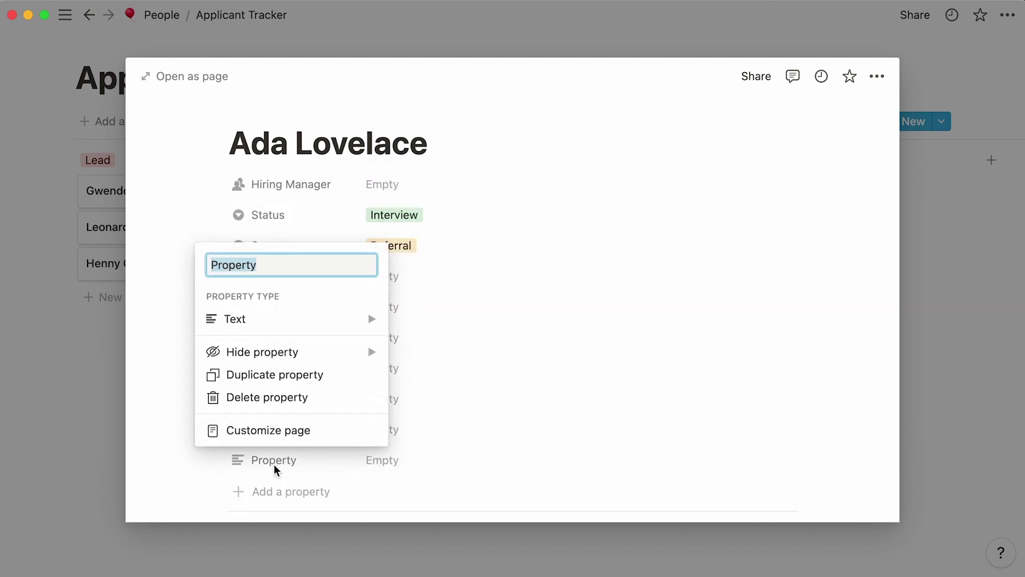
{"action": "type", "text": "Start Date"}
{"action": "mouse_move", "coordinate": [320, 321]}
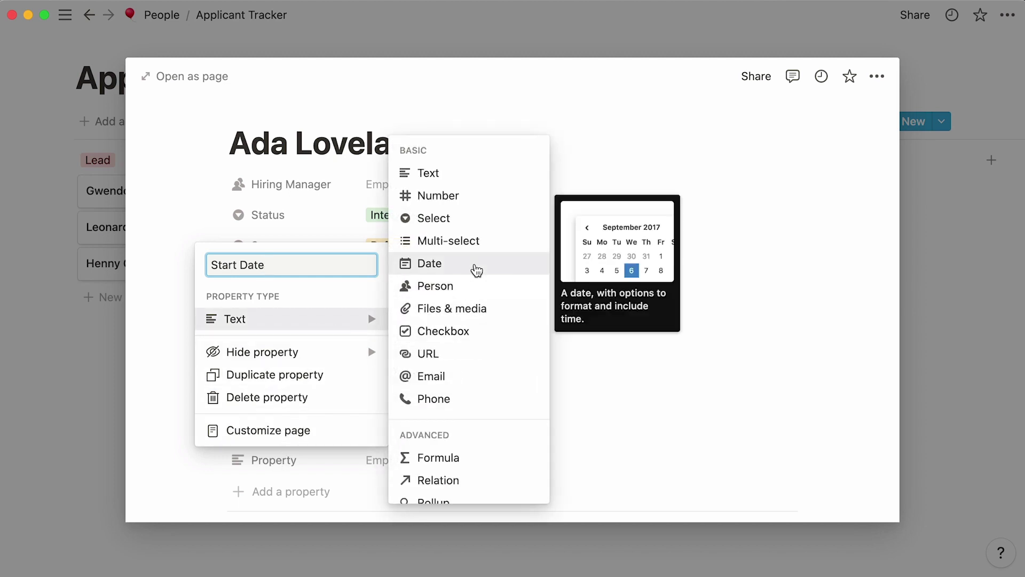
{"action": "left_click", "coordinate": [475, 267]}
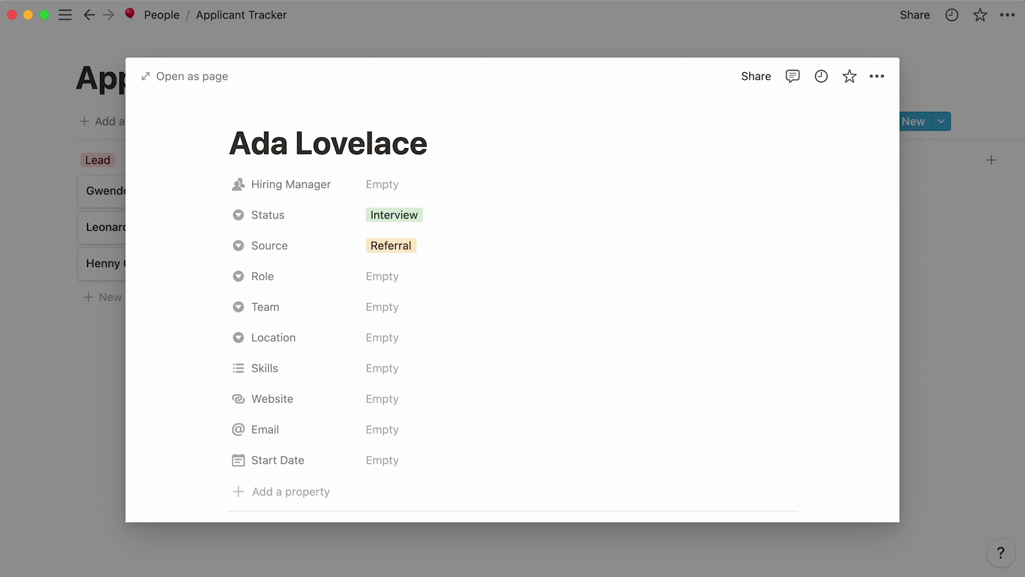
Assign a hiring manager to the applicant by searching the person list.
{"action": "left_click", "coordinate": [376, 191]}
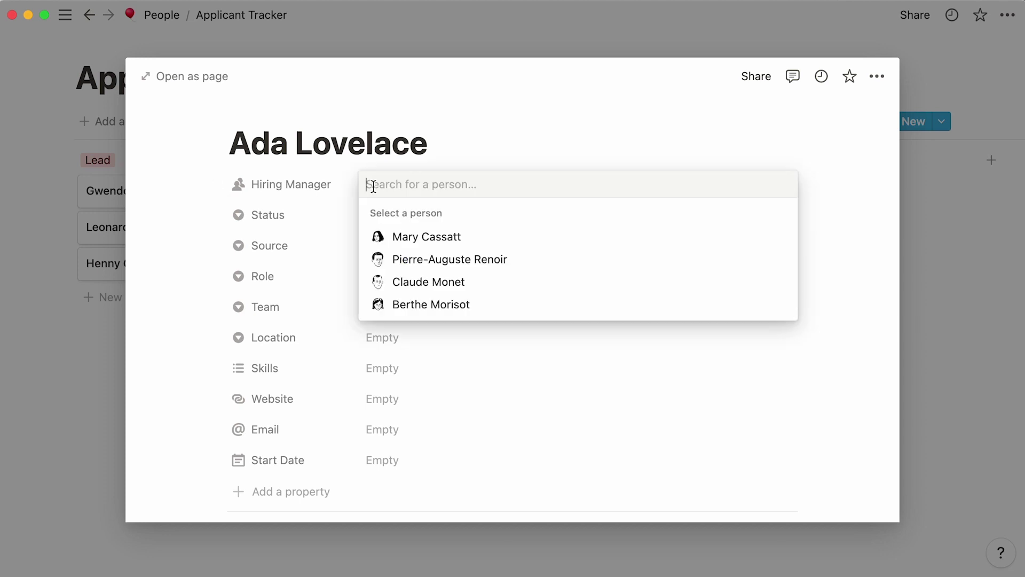
{"action": "left_click", "coordinate": [483, 289]}
{"action": "key", "text": "BackSpace"}
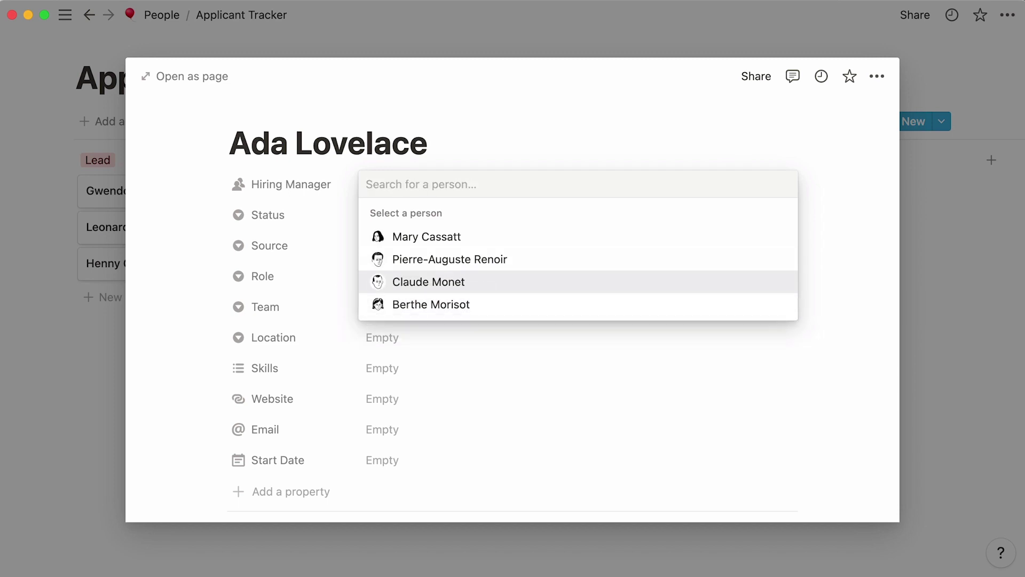
{"action": "type", "text": "claude"}
{"action": "key", "text": "Return"}
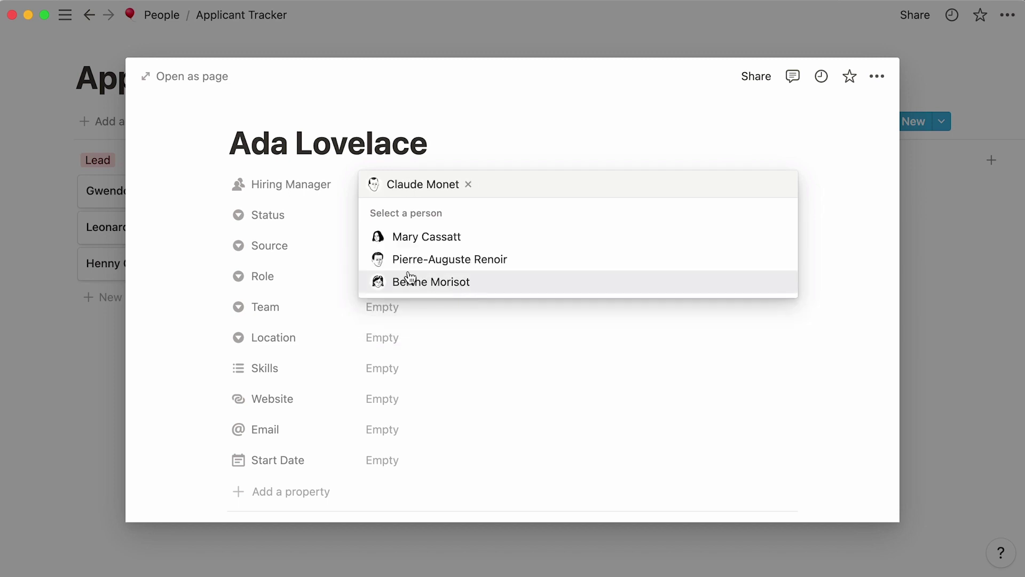
{"action": "left_click", "coordinate": [328, 246]}
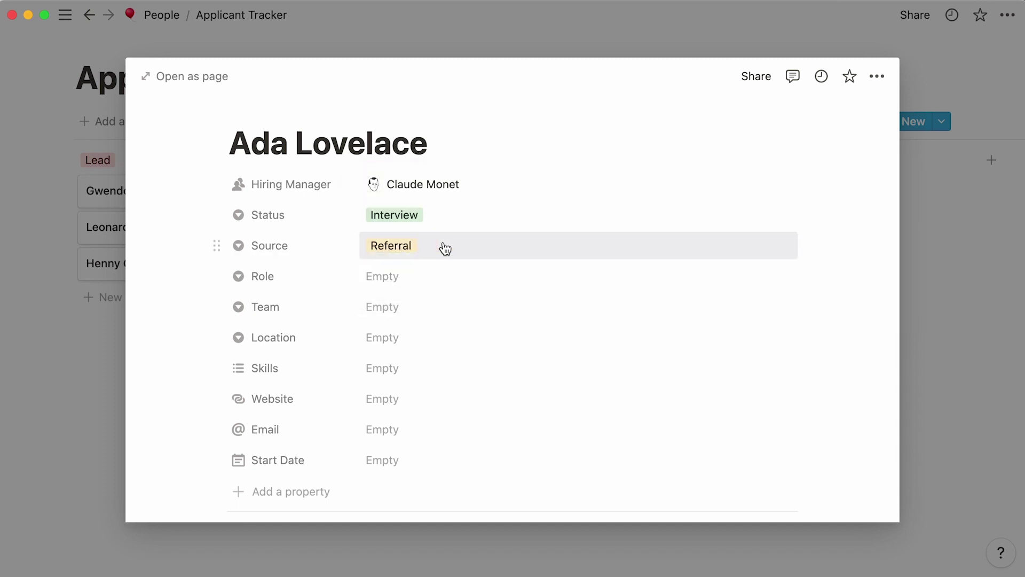
Set Source to Inbound, Role to Copywriter and Team to Marketing.
{"action": "left_click", "coordinate": [444, 246]}
{"action": "left_click", "coordinate": [460, 289]}
{"action": "left_click", "coordinate": [462, 287]}
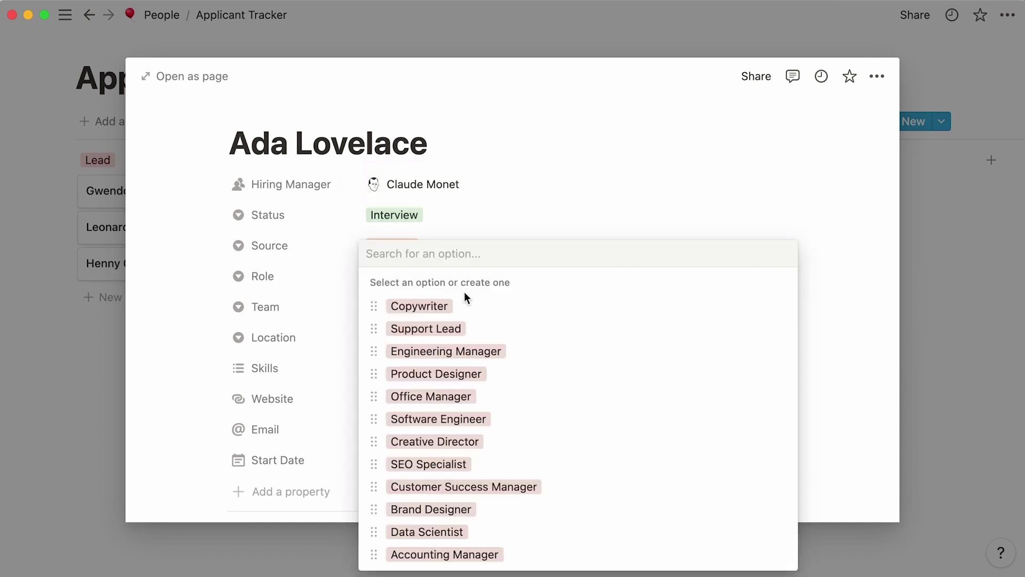
{"action": "left_click", "coordinate": [473, 306]}
{"action": "left_click", "coordinate": [473, 304]}
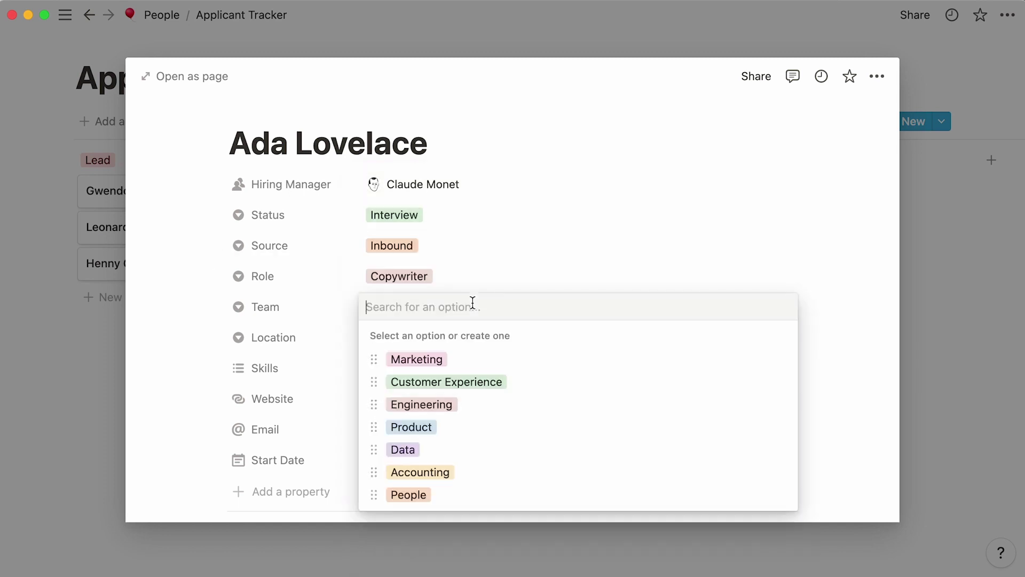
{"action": "left_click", "coordinate": [484, 359]}
{"action": "left_click", "coordinate": [470, 338]}
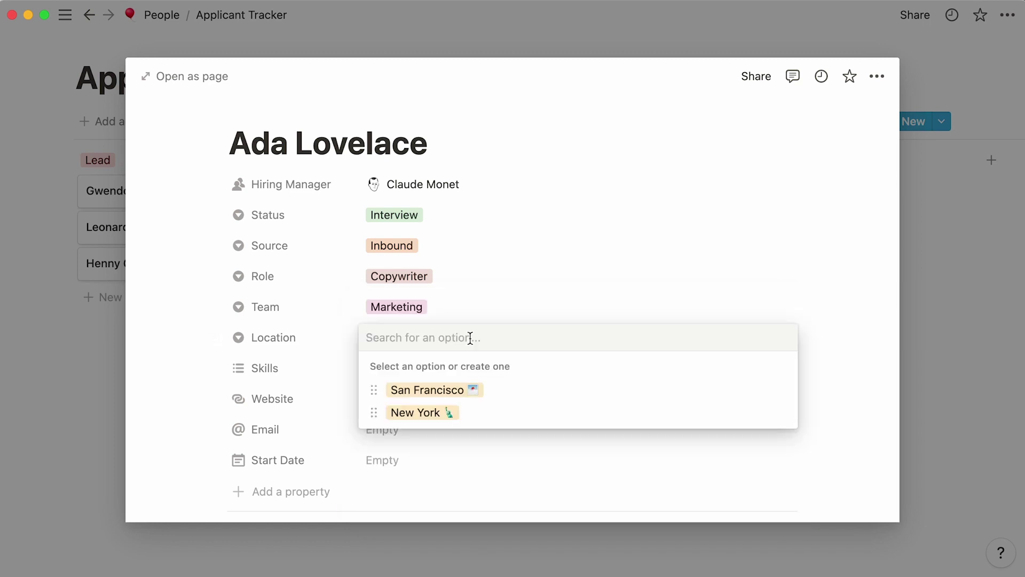
Set Location to San Francisco and Skills to Content Strategy, Editing, Copywriting, Social Media, SEO.
{"action": "left_click", "coordinate": [504, 390]}
{"action": "left_click", "coordinate": [479, 377]}
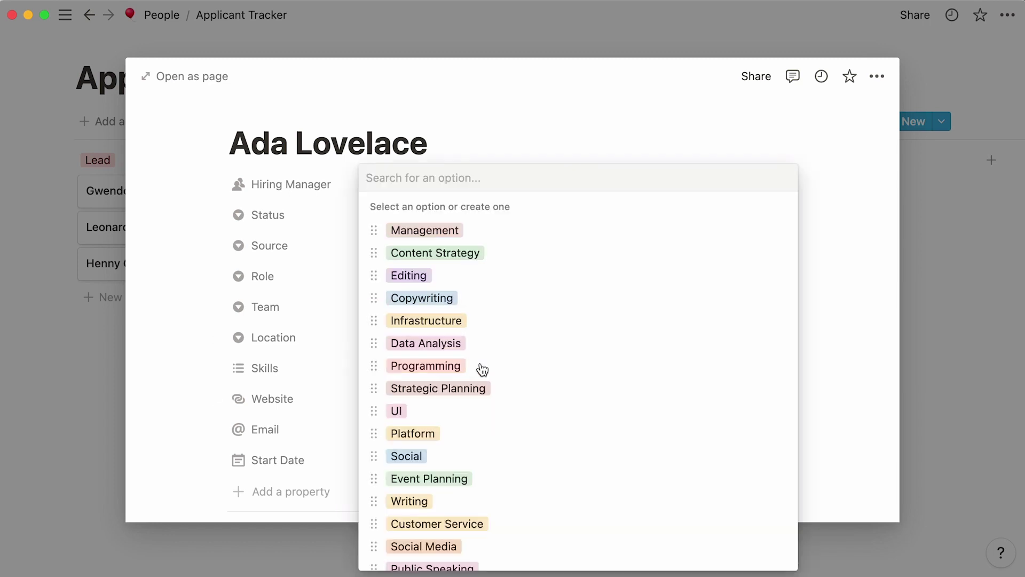
{"action": "left_click", "coordinate": [518, 259]}
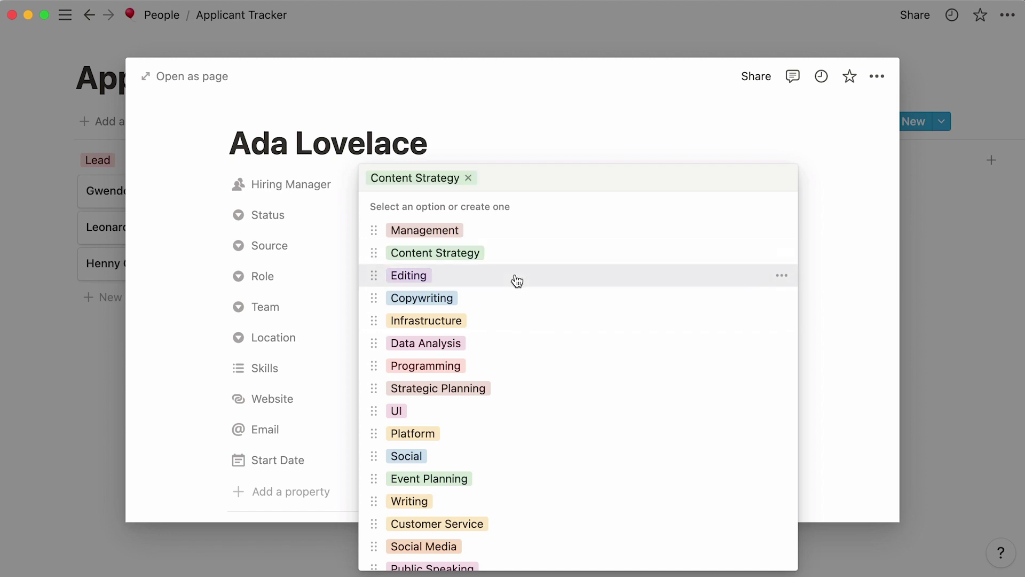
{"action": "left_click", "coordinate": [515, 277]}
{"action": "left_click", "coordinate": [520, 302]}
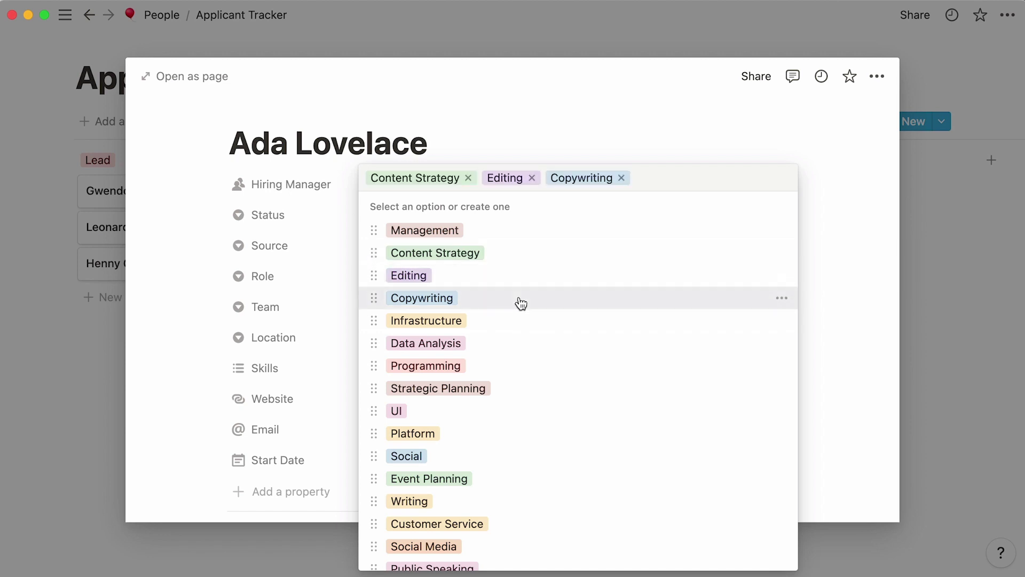
{"action": "left_click", "coordinate": [505, 546]}
{"action": "type", "text": "seo"}
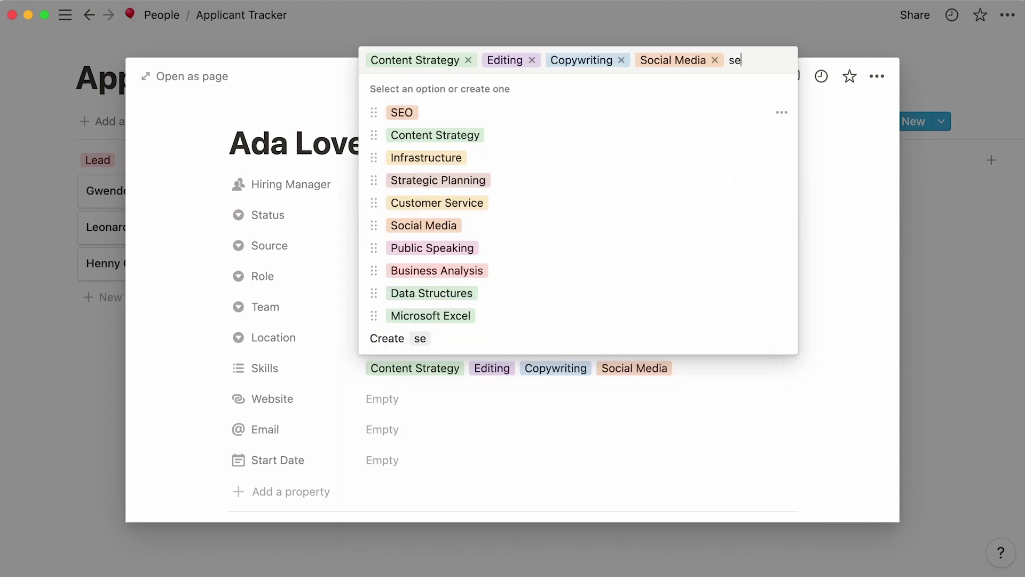
{"action": "left_click", "coordinate": [512, 319]}
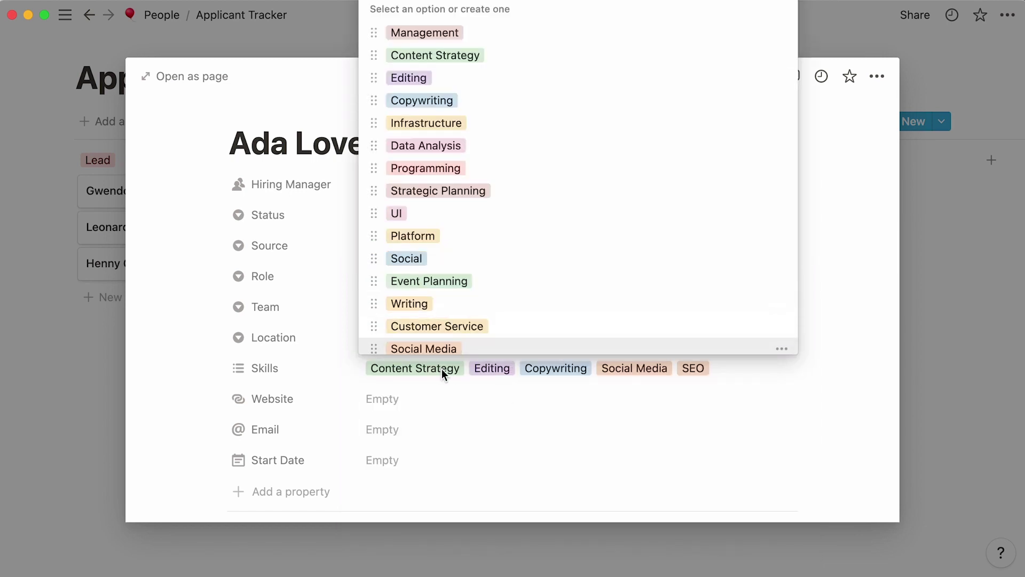
Paste the applicant's profile link into Website and their address into Email.
{"action": "left_click", "coordinate": [404, 396]}
{"action": "type", "text": "linked.com/in/ada-lovelace"}
{"action": "left_click", "coordinate": [392, 427]}
{"action": "left_click", "coordinate": [389, 430]}
{"action": "key", "text": "super+v"}
{"action": "key", "text": "Return"}
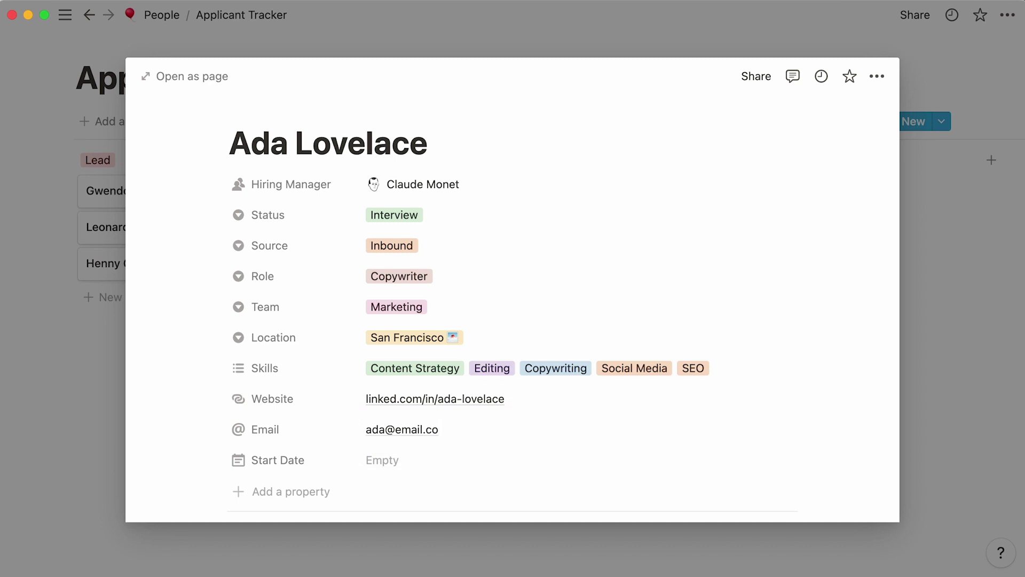
Leave Start Date empty after browsing to November 2021, then close the applicant's page.
{"action": "left_click", "coordinate": [374, 460]}
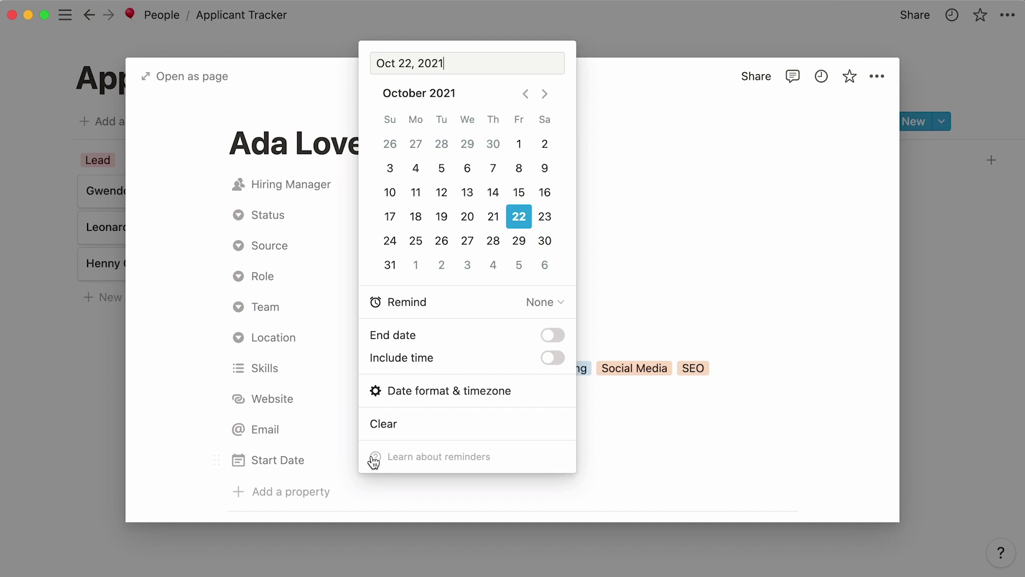
{"action": "left_click", "coordinate": [544, 95]}
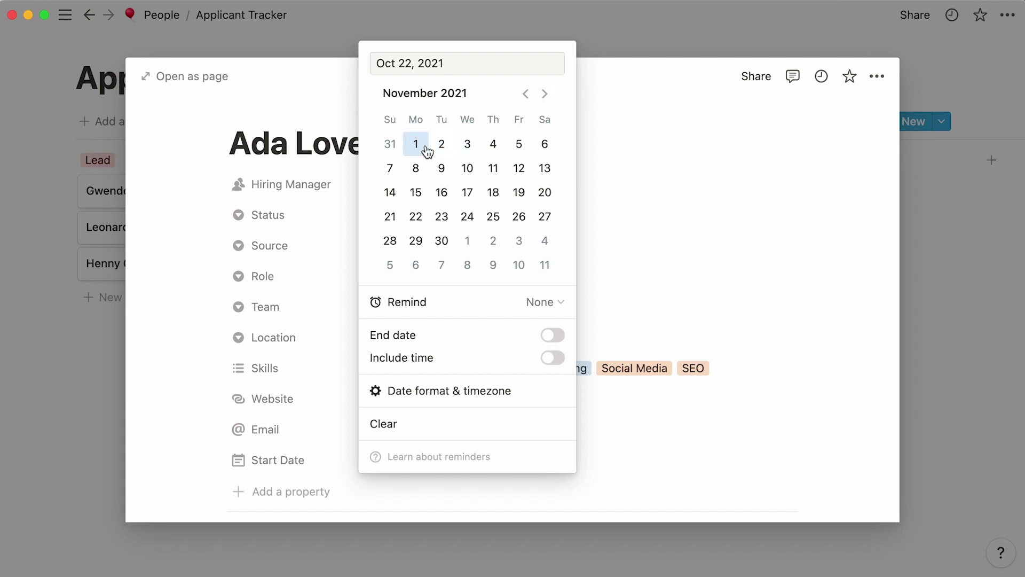
{"action": "left_click", "coordinate": [144, 325]}
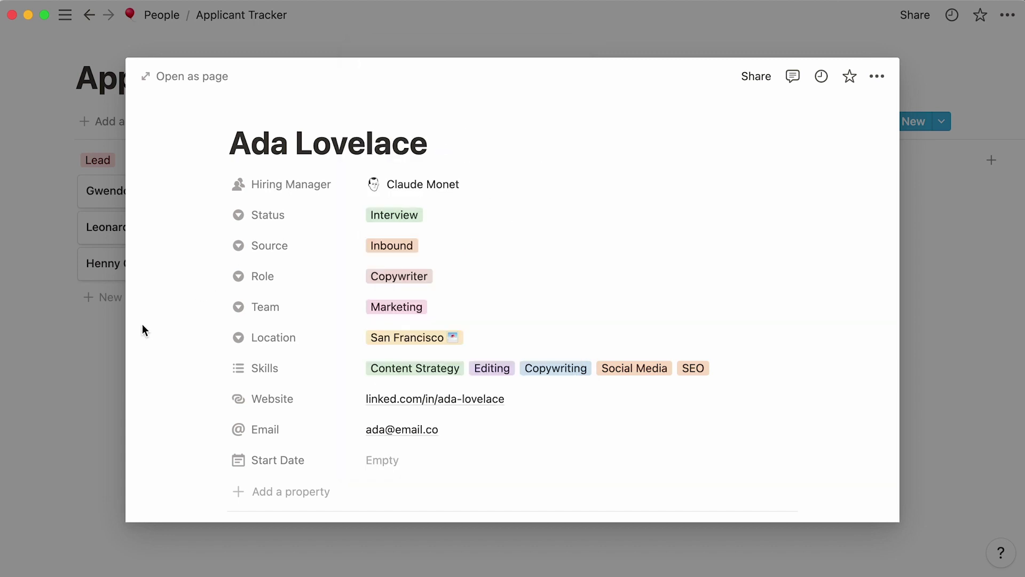
{"action": "left_click", "coordinate": [42, 391]}
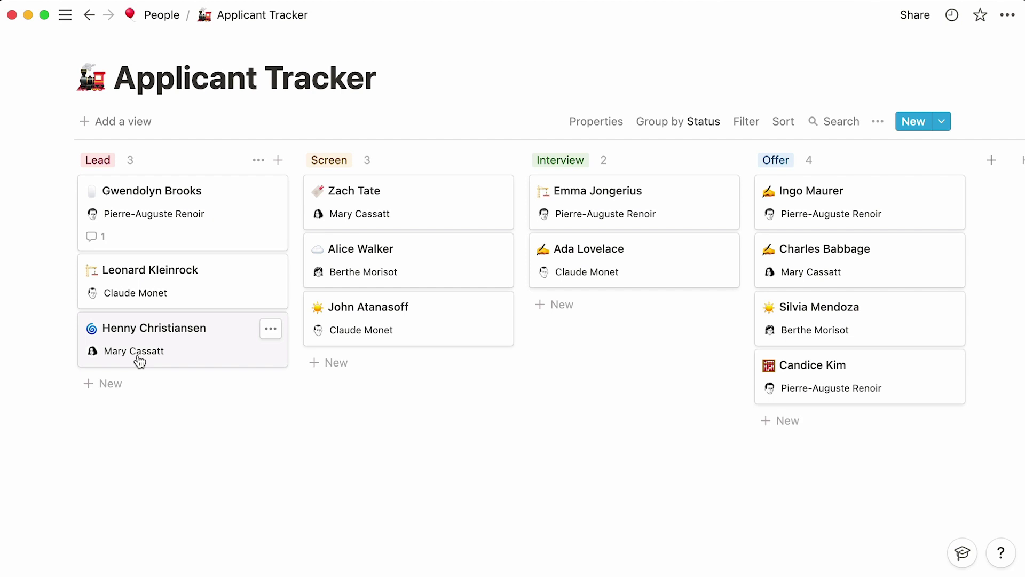
Show Location, Role and Team instead of Hiring Manager on cards; open the Accounting Manager candidate.
{"action": "left_click", "coordinate": [570, 125]}
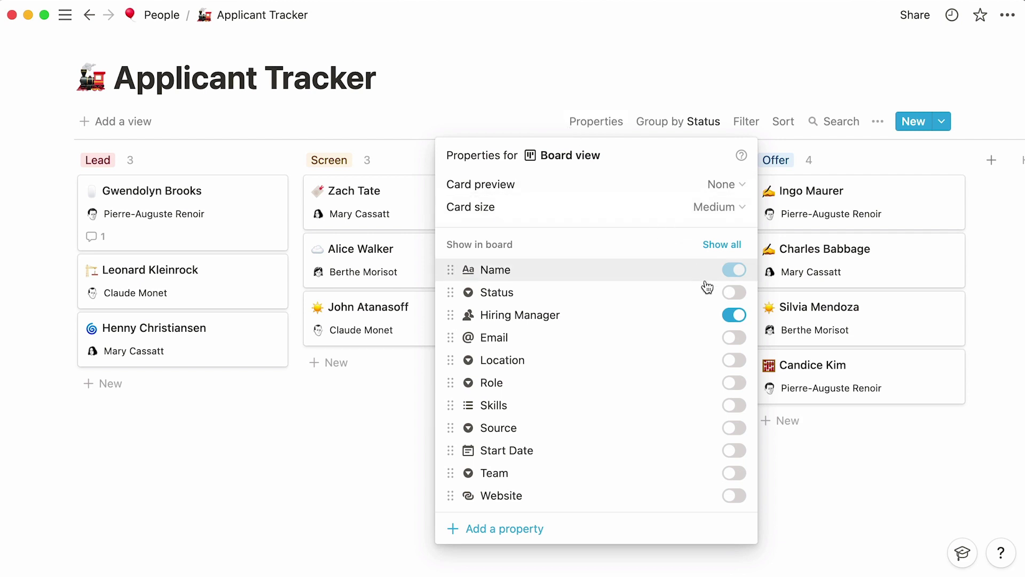
{"action": "left_click", "coordinate": [737, 315]}
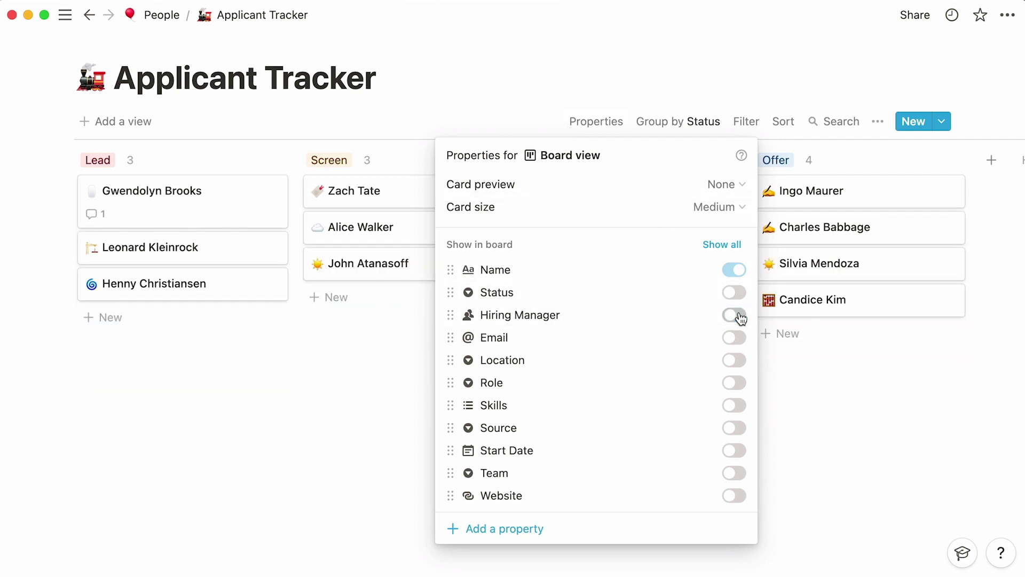
{"action": "left_click", "coordinate": [739, 363]}
{"action": "left_click", "coordinate": [740, 384]}
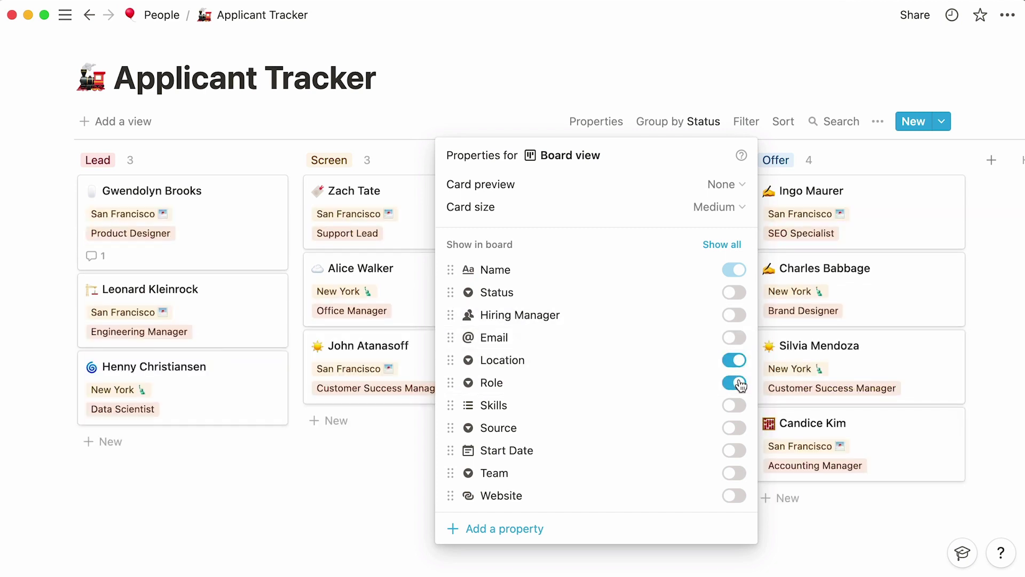
{"action": "left_click", "coordinate": [740, 474]}
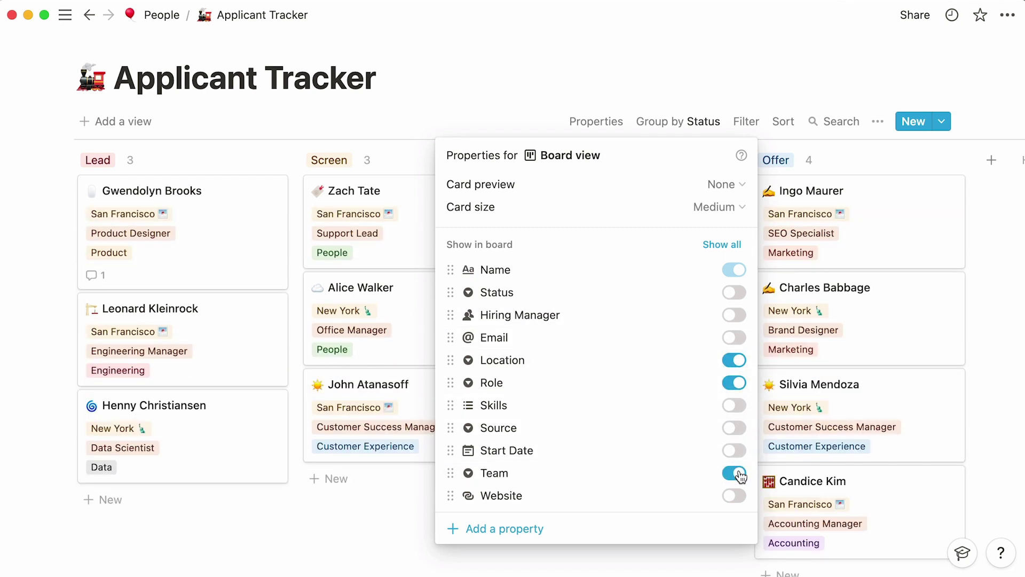
{"action": "left_click", "coordinate": [889, 491]}
{"action": "left_click", "coordinate": [890, 496]}
Close the Accounting Manager candidate's page to return to the status board.
{"action": "scroll", "coordinate": [881, 489], "scroll_direction": "down", "scroll_amount": 3}
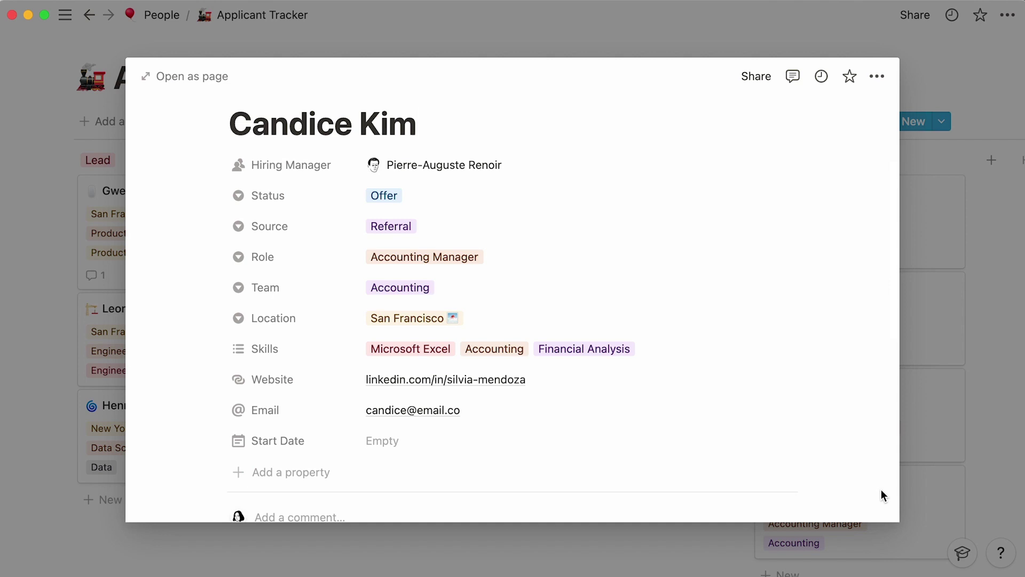
{"action": "left_click", "coordinate": [42, 338]}
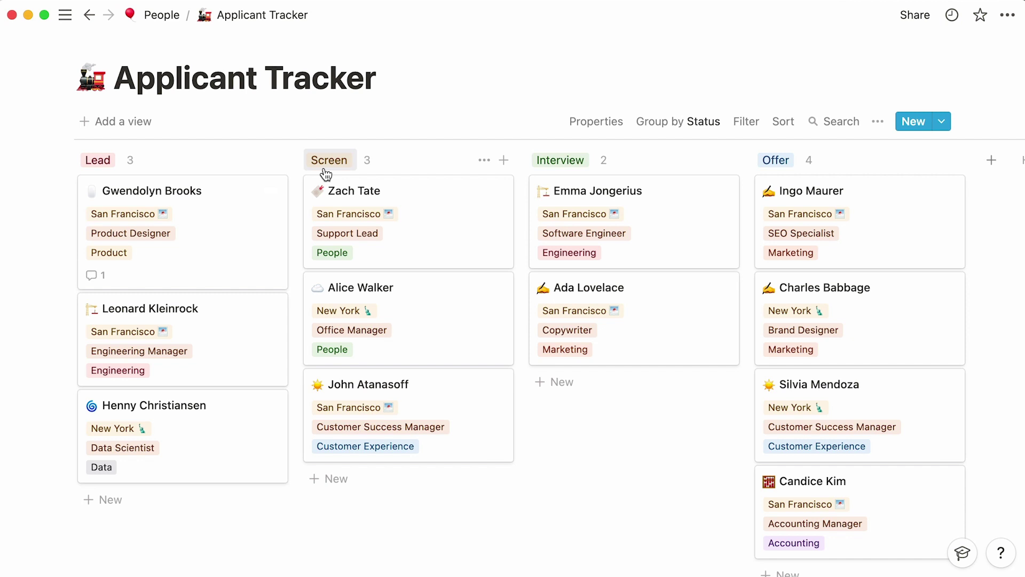
Create a 'By Hiring Manager' board view grouped into columns by Hiring Manager.
{"action": "left_click", "coordinate": [145, 131]}
{"action": "type", "text": "By"}
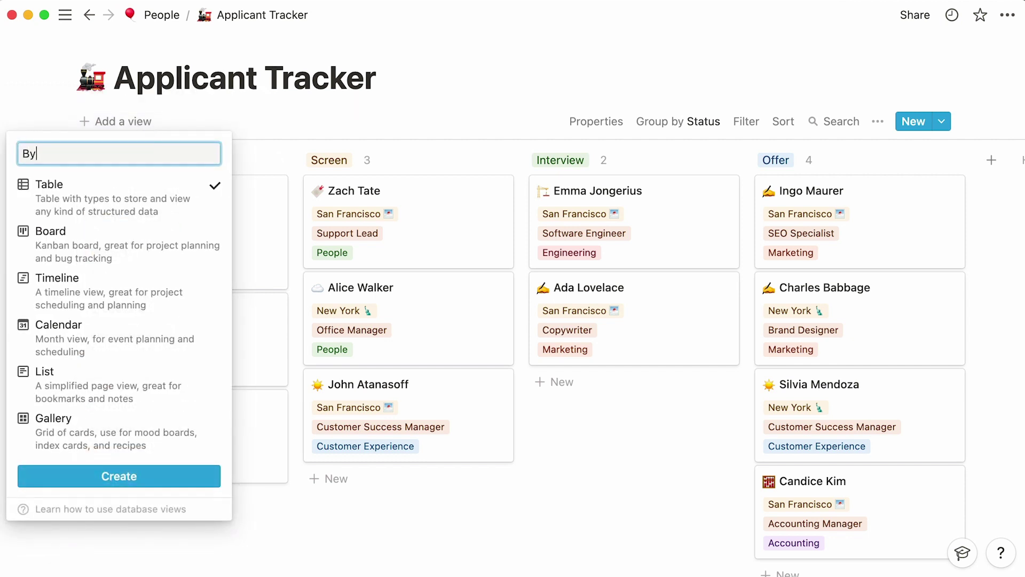
{"action": "type", "text": " Hiring Manager"}
{"action": "left_click", "coordinate": [118, 241]}
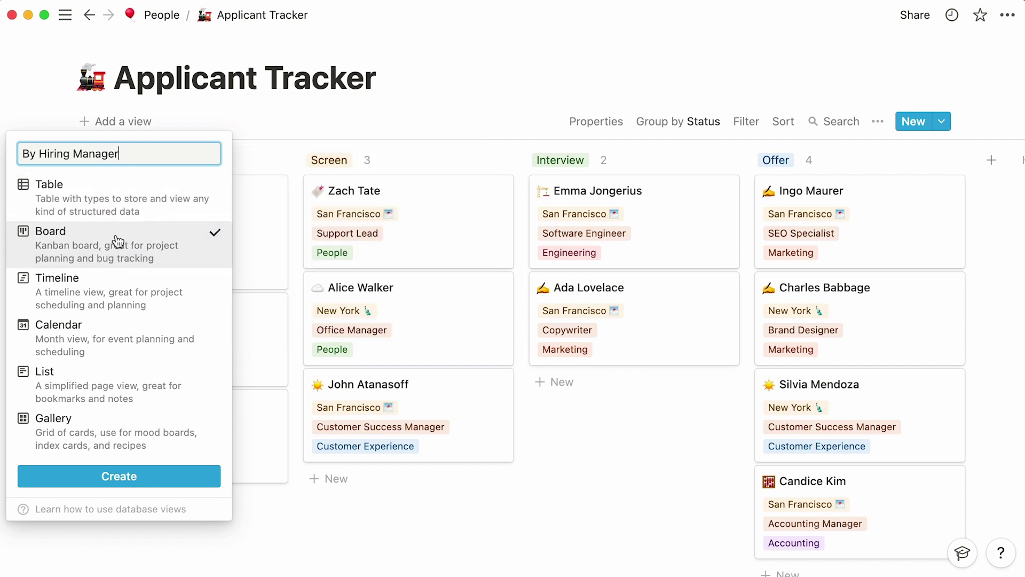
{"action": "left_click", "coordinate": [63, 475]}
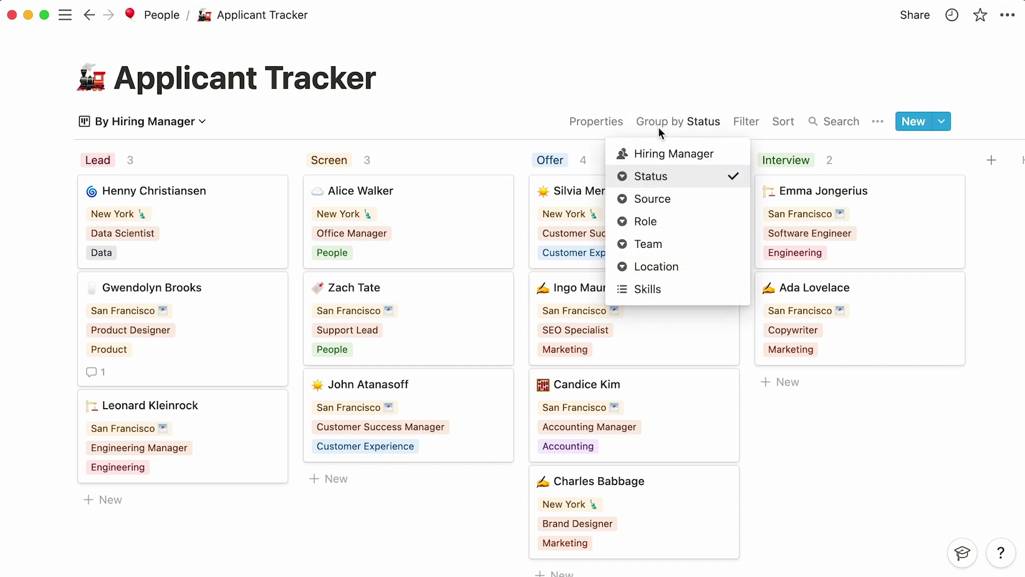
{"action": "left_click", "coordinate": [664, 165]}
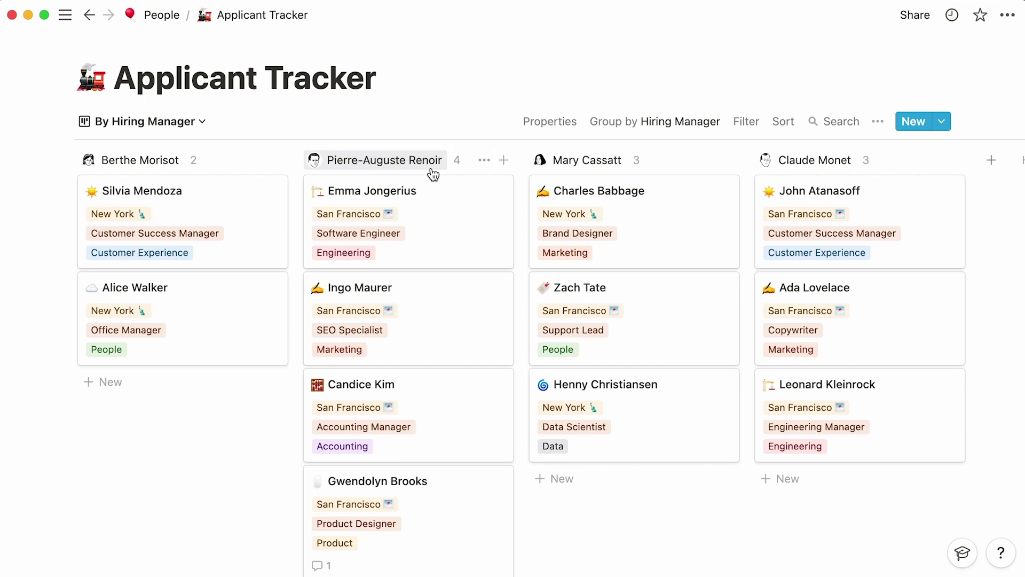
Add a board view named By Source, grouped by Source into Inbound and Referral.
{"action": "left_click", "coordinate": [202, 122]}
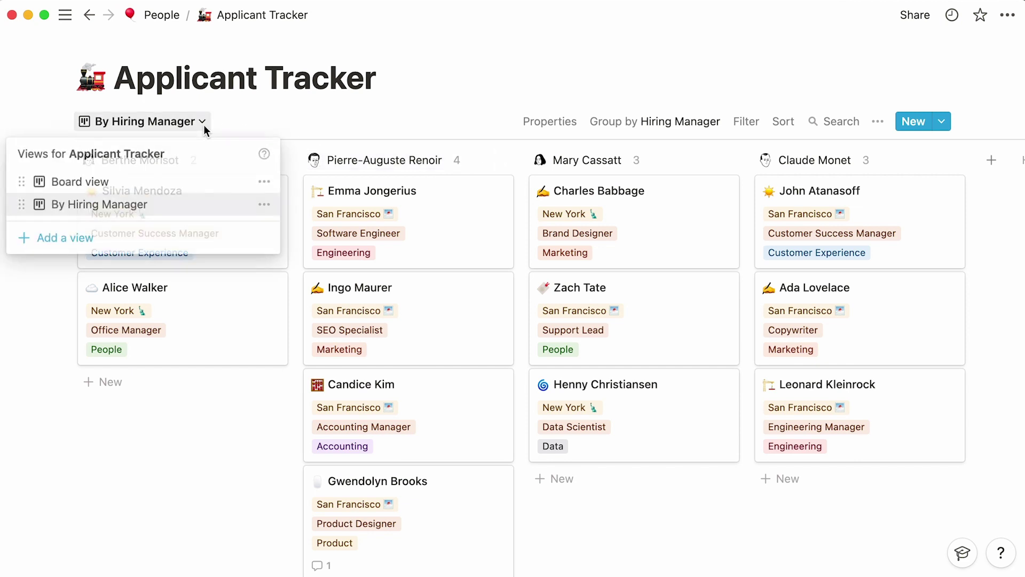
{"action": "left_click", "coordinate": [100, 237]}
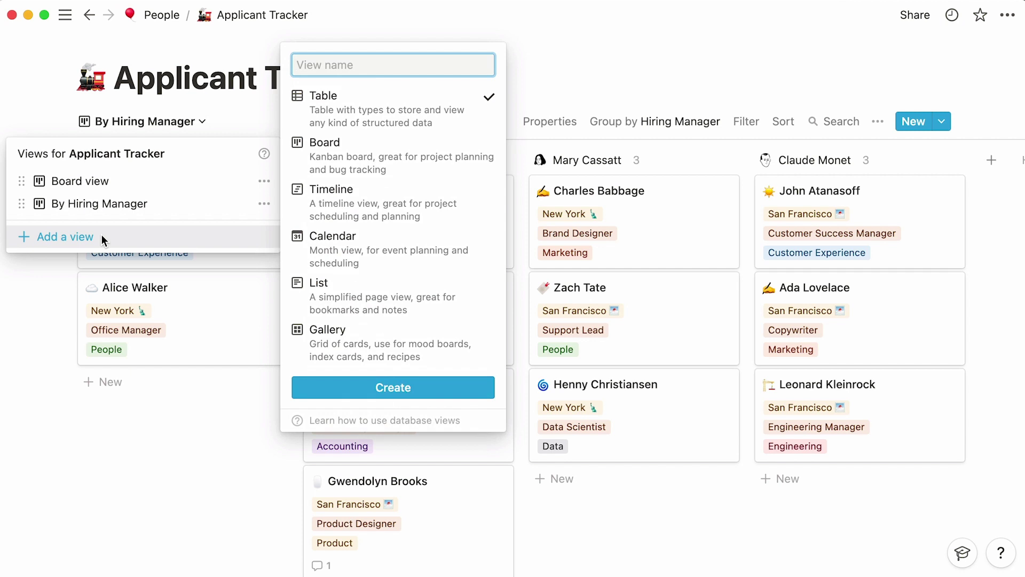
{"action": "type", "text": "By Source"}
{"action": "left_click", "coordinate": [318, 170]}
{"action": "left_click", "coordinate": [374, 387]}
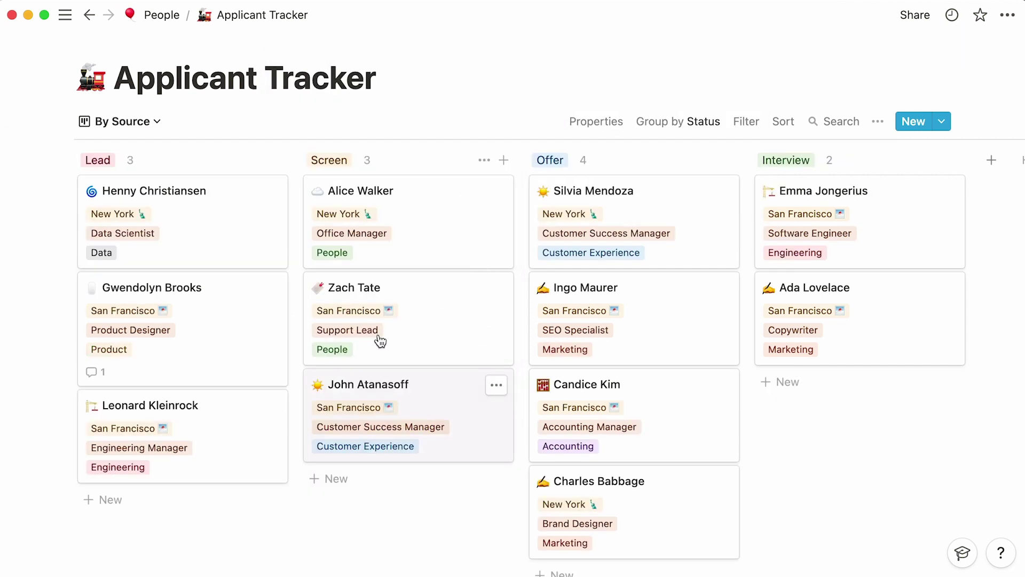
{"action": "left_click", "coordinate": [680, 122]}
{"action": "left_click", "coordinate": [687, 198]}
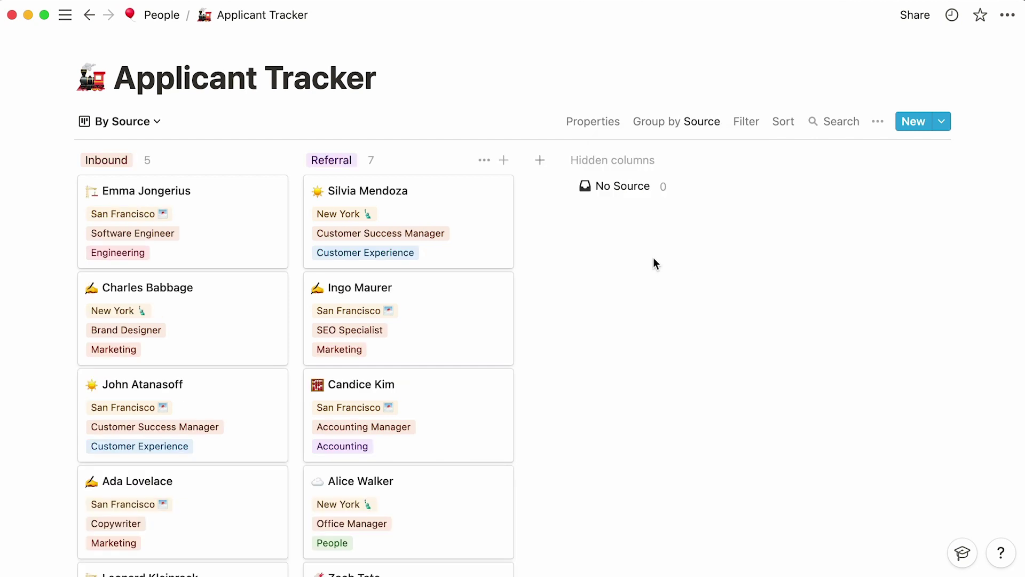
Add a calendar view named Start Dates.
{"action": "left_click", "coordinate": [157, 122]}
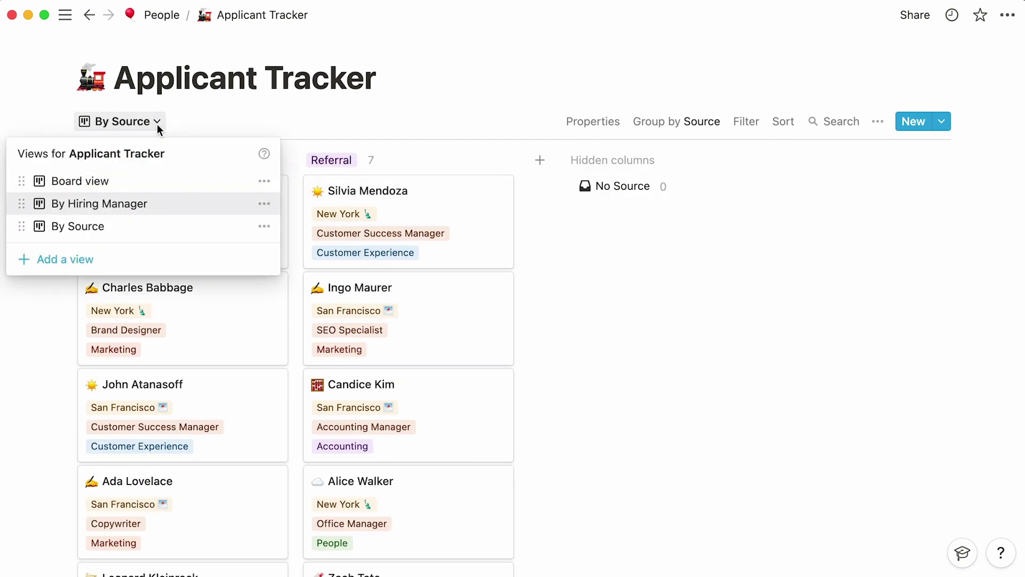
{"action": "left_click", "coordinate": [127, 260]}
{"action": "type", "text": "Start "}
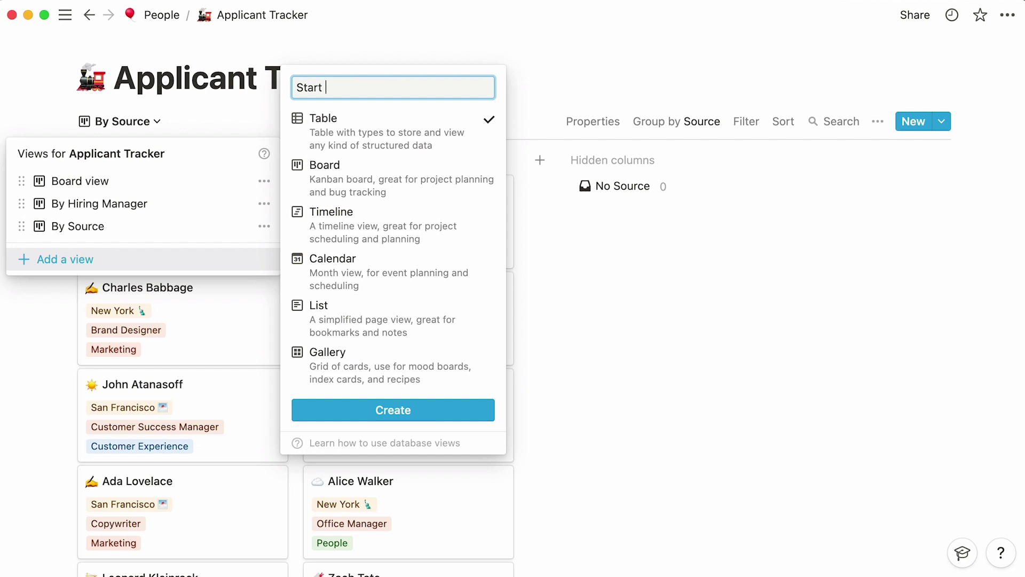
{"action": "type", "text": "Dates"}
{"action": "left_click", "coordinate": [326, 270]}
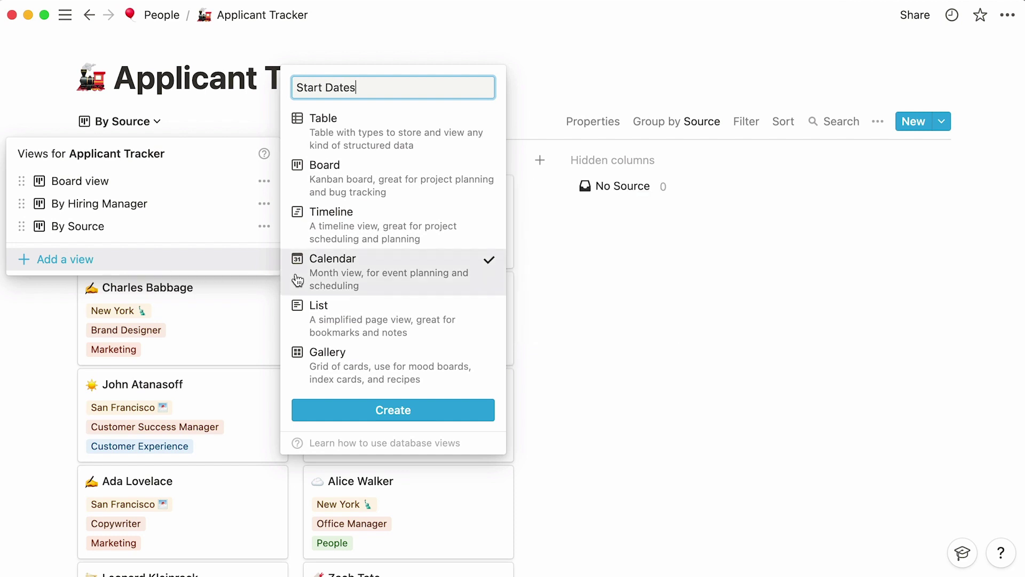
{"action": "left_click", "coordinate": [315, 409]}
{"action": "scroll", "coordinate": [50, 497], "scroll_direction": "down", "scroll_amount": 5}
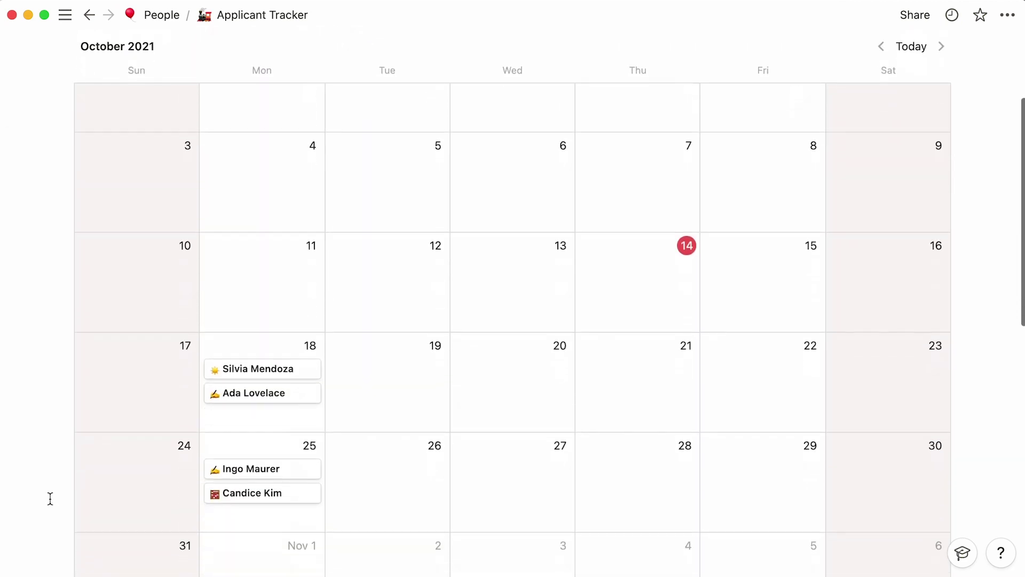
{"action": "scroll", "coordinate": [49, 497], "scroll_direction": "up", "scroll_amount": 5}
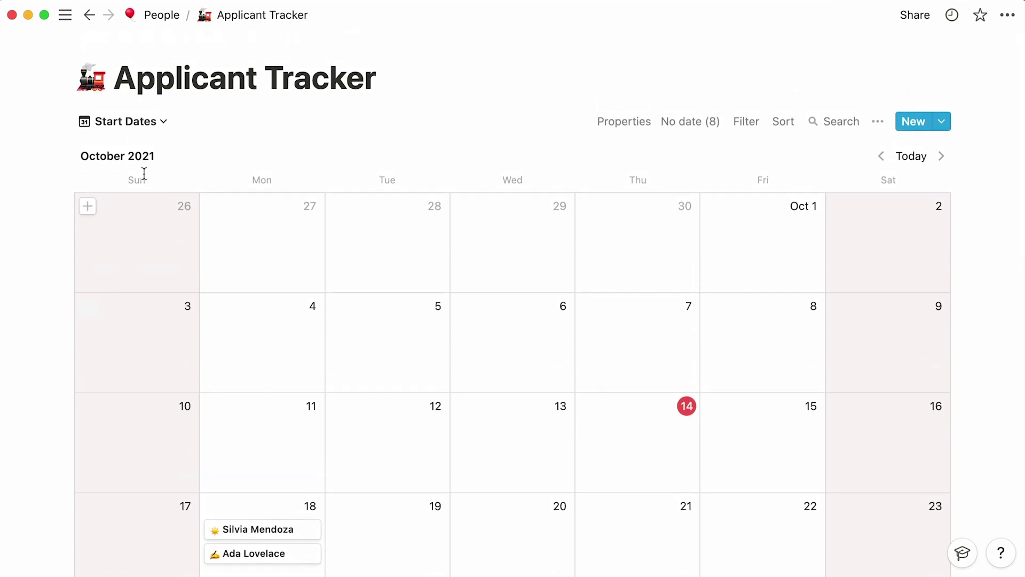
Add a table view named Engineering.
{"action": "left_click", "coordinate": [160, 123]}
{"action": "left_click", "coordinate": [98, 282]}
{"action": "type", "text": "Engineering"}
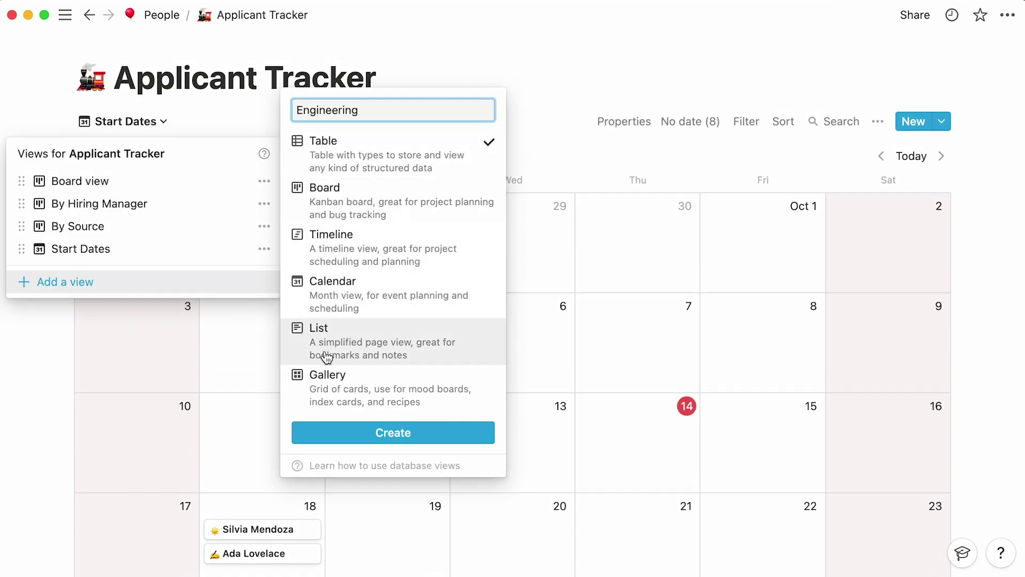
{"action": "left_click", "coordinate": [312, 427]}
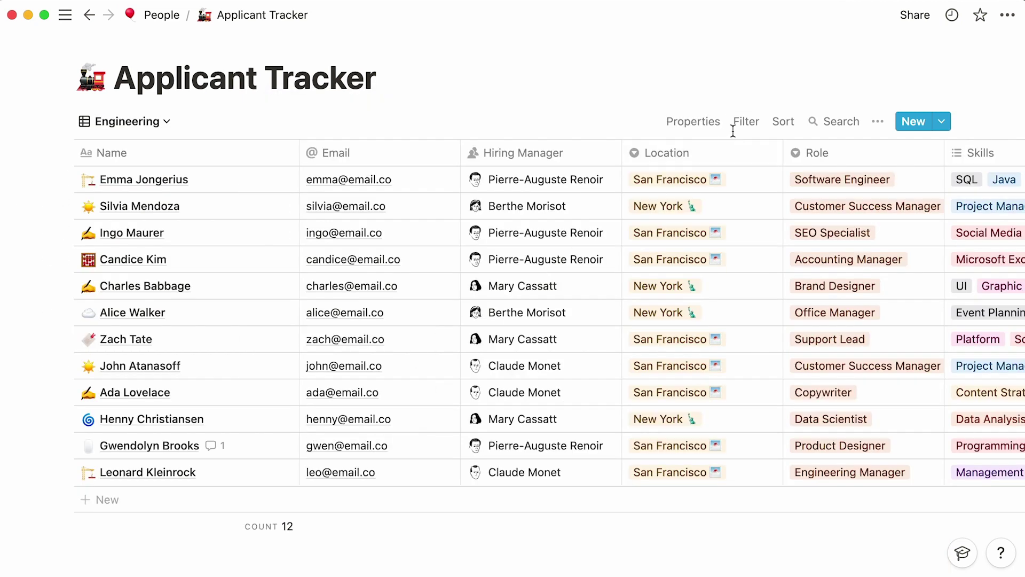
Filter the Engineering view to Team is Engineering, leaving two candidates.
{"action": "left_click", "coordinate": [746, 122]}
{"action": "left_click", "coordinate": [626, 272]}
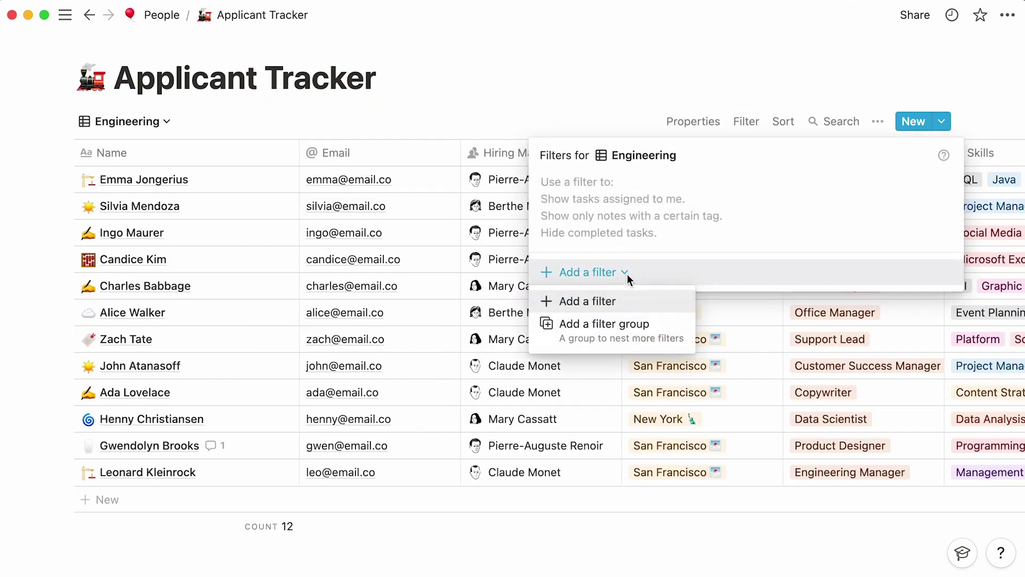
{"action": "left_click", "coordinate": [627, 300]}
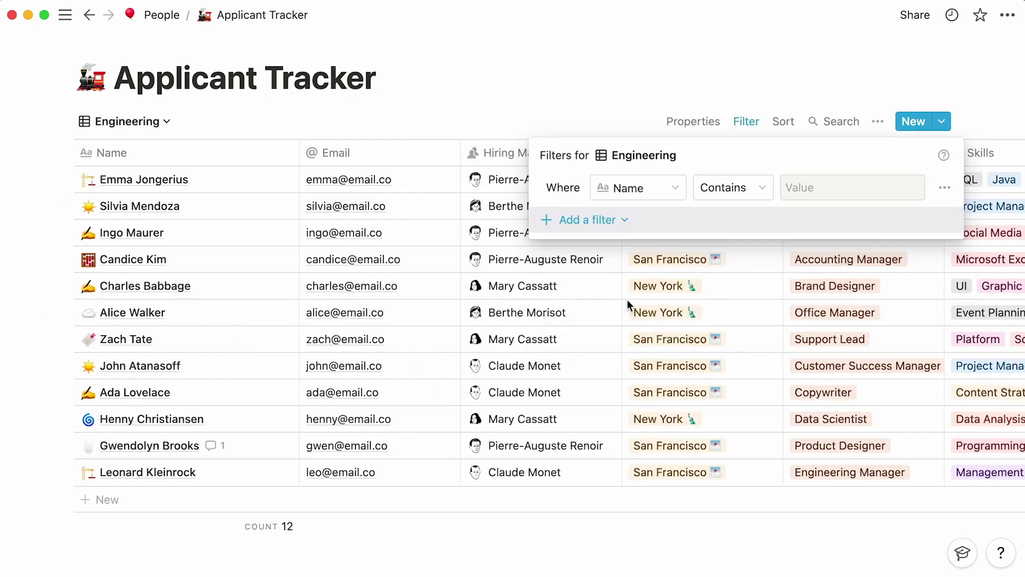
{"action": "left_click", "coordinate": [669, 193]}
{"action": "left_click", "coordinate": [643, 458]}
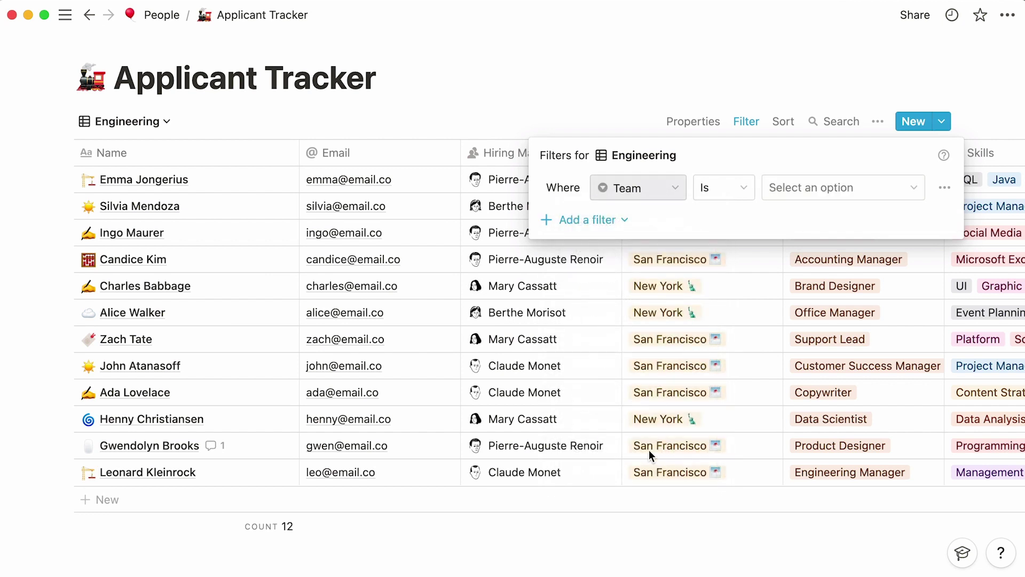
{"action": "left_click", "coordinate": [888, 190]}
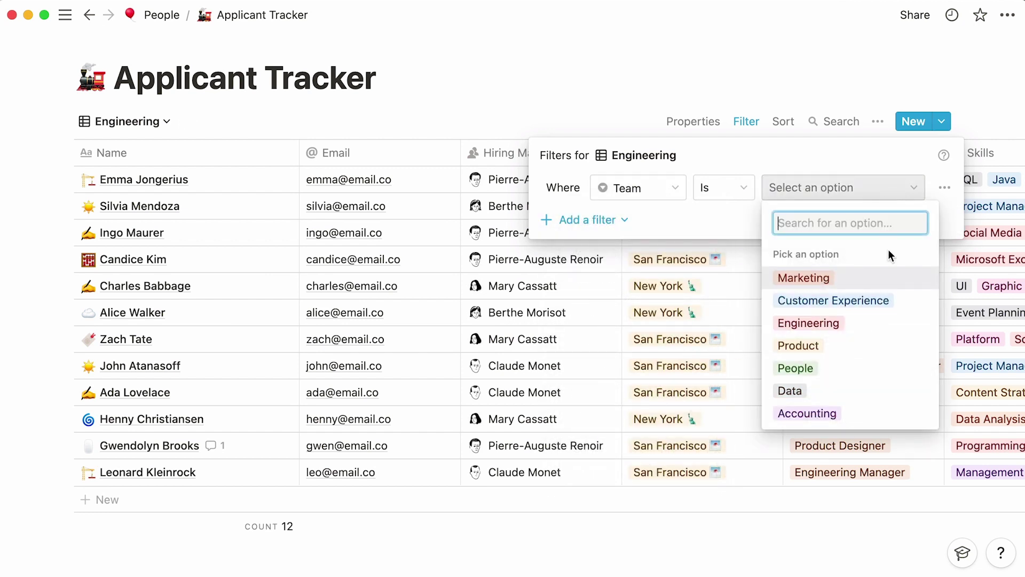
{"action": "left_click", "coordinate": [888, 321]}
{"action": "left_click", "coordinate": [888, 321]}
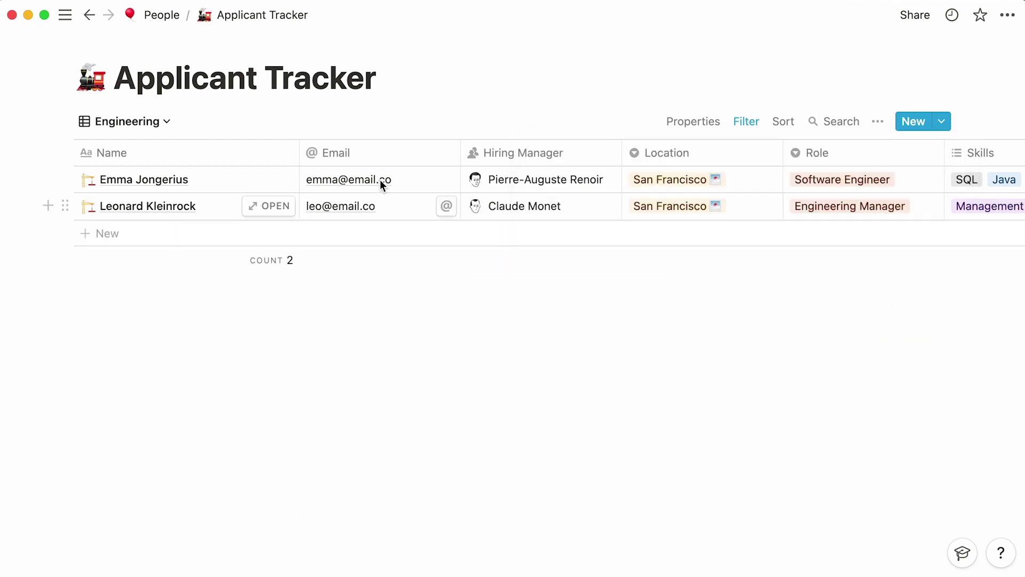
Add a table view named Customer Experience.
{"action": "left_click", "coordinate": [167, 125]}
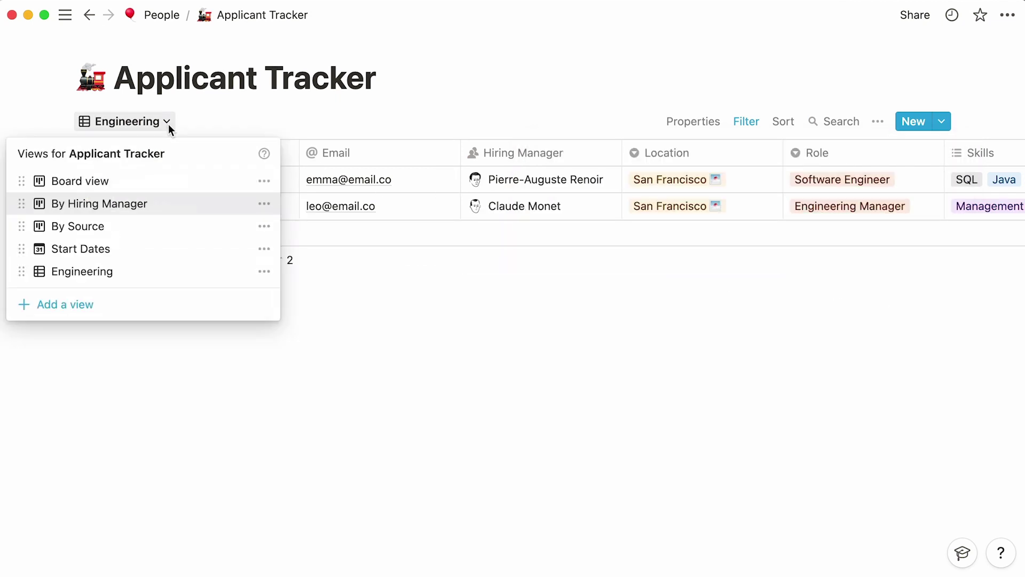
{"action": "left_click", "coordinate": [113, 307]}
{"action": "type", "text": "Customer Experience"}
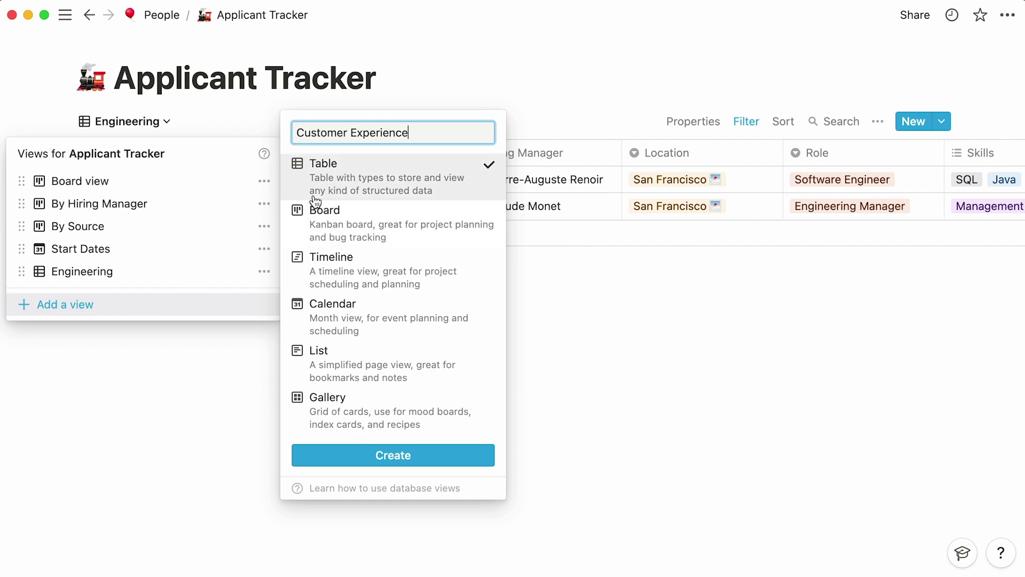
{"action": "left_click", "coordinate": [304, 460]}
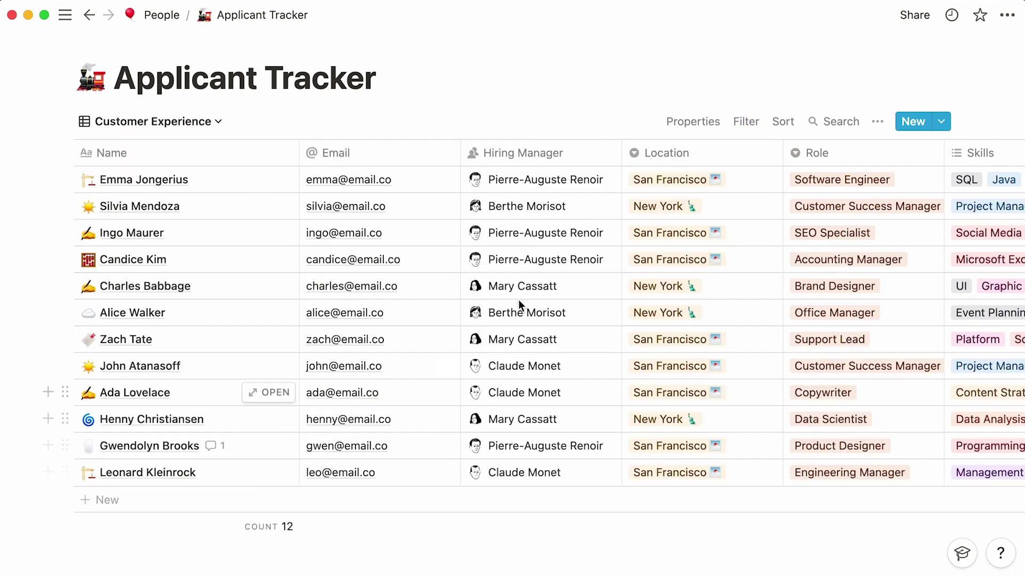
Filter the Customer Experience view to Team is Customer Experience.
{"action": "left_click", "coordinate": [746, 124]}
{"action": "left_click", "coordinate": [625, 272]}
{"action": "left_click", "coordinate": [630, 302]}
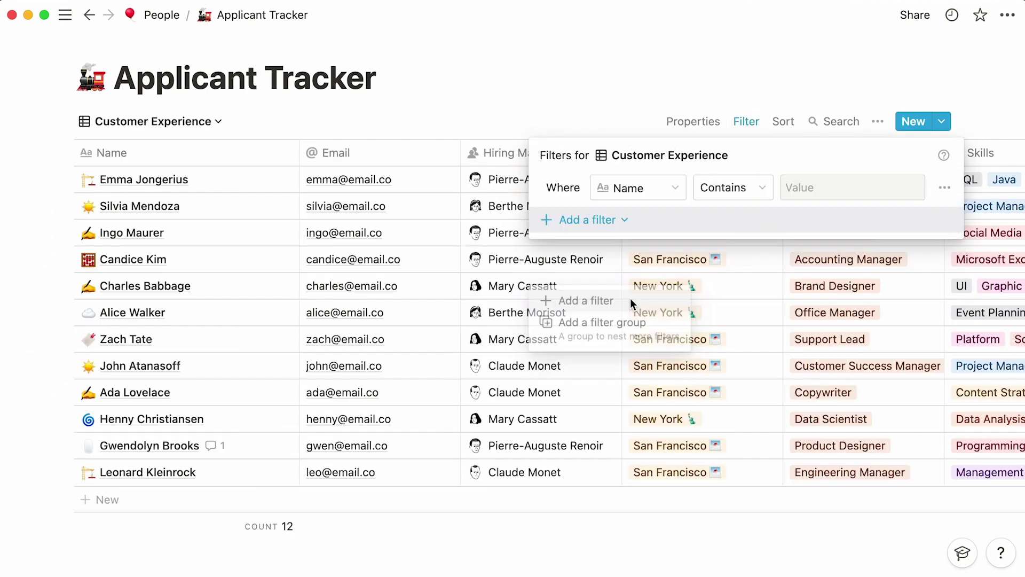
{"action": "left_click", "coordinate": [671, 201]}
{"action": "type", "text": "team"}
{"action": "key", "text": "Return"}
{"action": "left_click", "coordinate": [784, 190]}
{"action": "type", "text": "customer"}
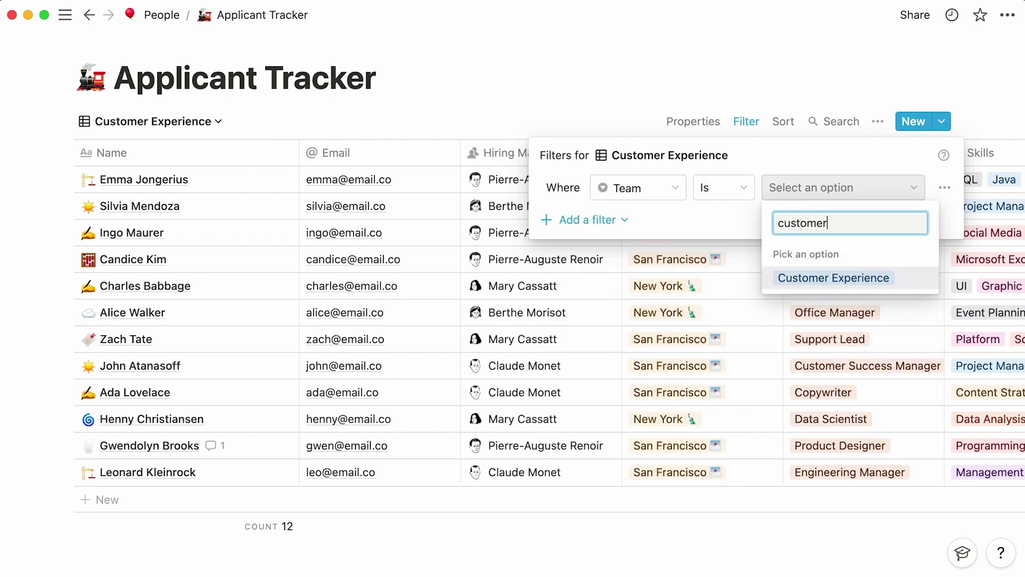
{"action": "key", "text": "Return"}
{"action": "key", "text": "Escape"}
Rename the original Board view to By Status.
{"action": "left_click", "coordinate": [219, 121]}
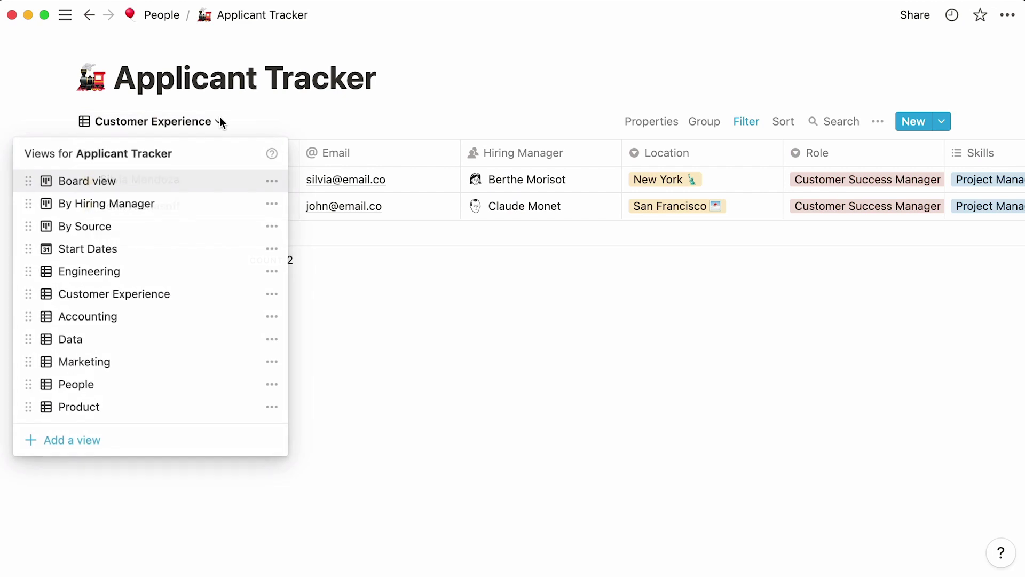
{"action": "left_click", "coordinate": [271, 181]}
{"action": "key", "text": "BackSpace"}
{"action": "key", "text": "BackSpace"}
{"action": "key", "text": "BackSpace"}
{"action": "key", "text": "BackSpace"}
{"action": "key", "text": "BackSpace"}
{"action": "key", "text": "BackSpace"}
{"action": "key", "text": "BackSpace"}
{"action": "key", "text": "BackSpace"}
{"action": "key", "text": "BackSpace"}
{"action": "type", "text": "y Status"}
{"action": "key", "text": "Return"}
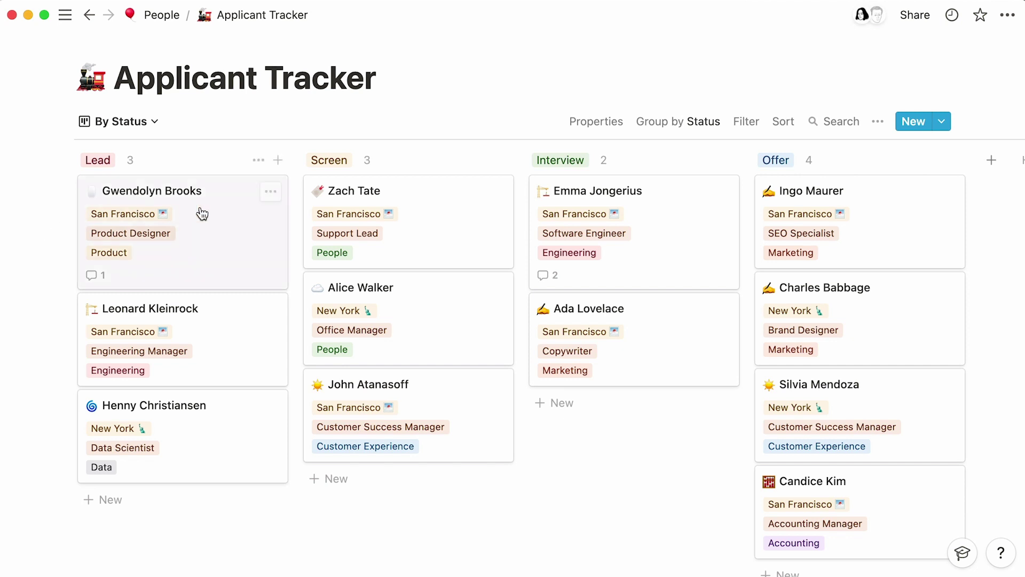
{"action": "left_click", "coordinate": [663, 244]}
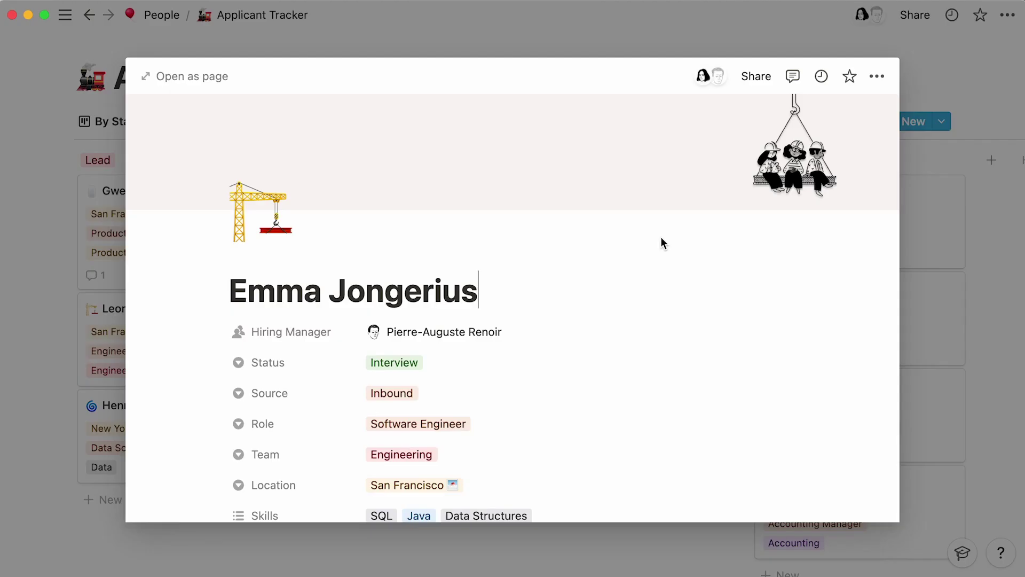
{"action": "scroll", "coordinate": [663, 243], "scroll_direction": "down", "scroll_amount": 3}
{"action": "scroll", "coordinate": [661, 243], "scroll_direction": "down", "scroll_amount": 5}
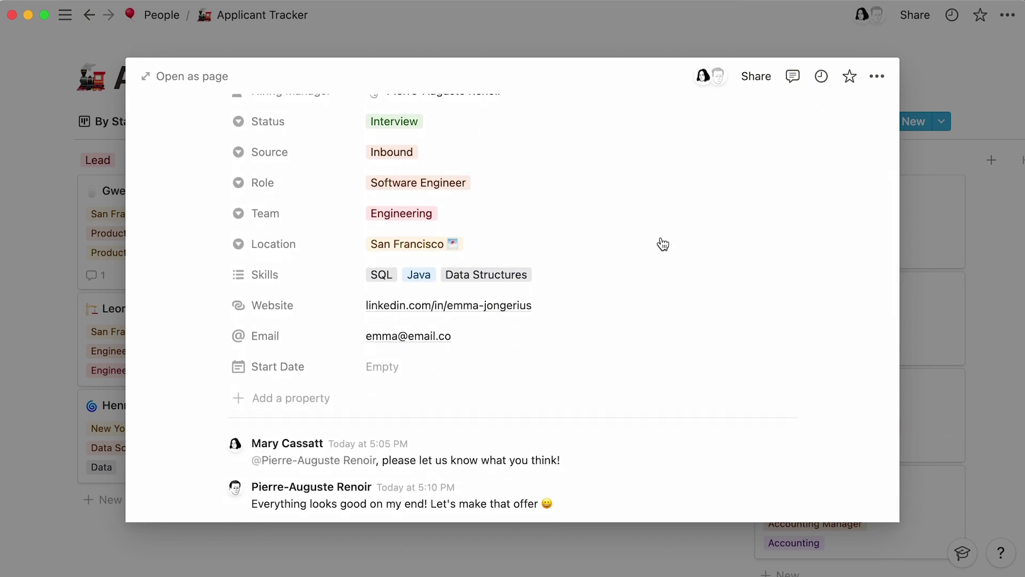
{"action": "left_click", "coordinate": [934, 180]}
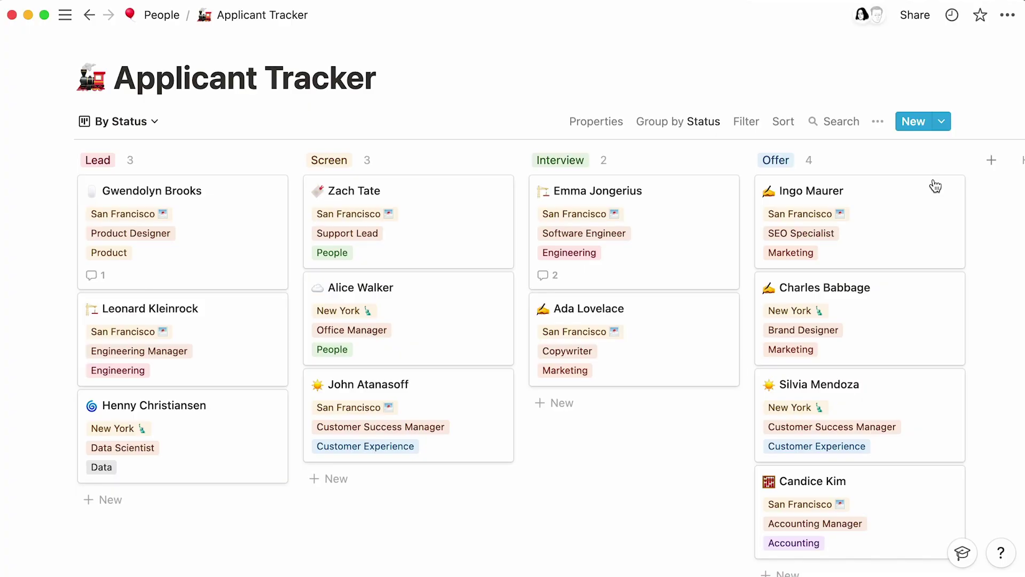